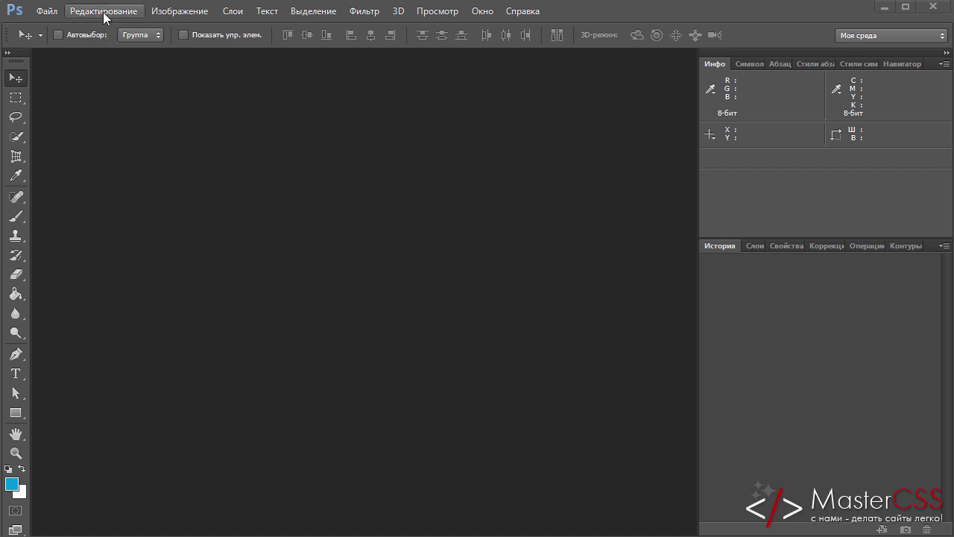
Step: Open the Редактирование (Edit) menu to reach the general preferences
left_click(105, 13)
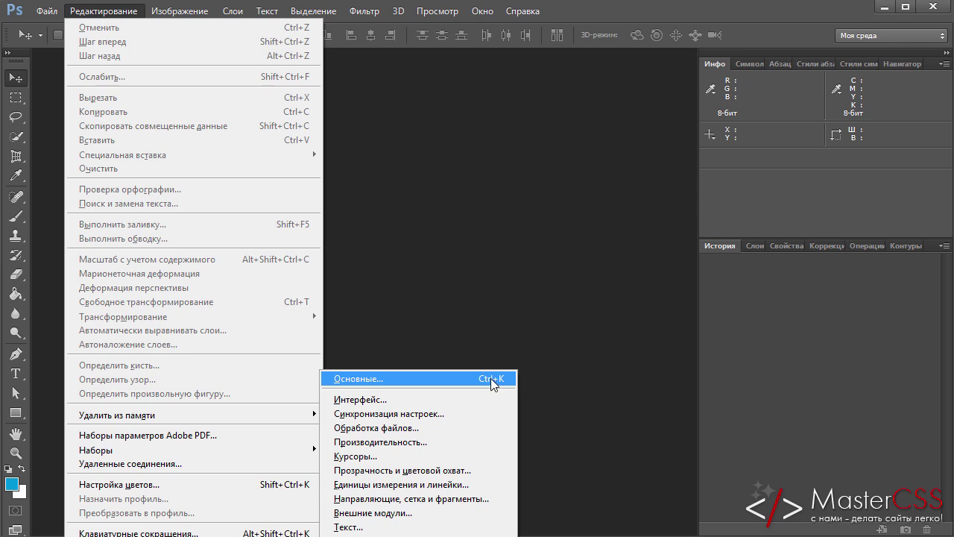
Step: Keep ruler and text units in pixels with 72 screen resolution
left_click(439, 378)
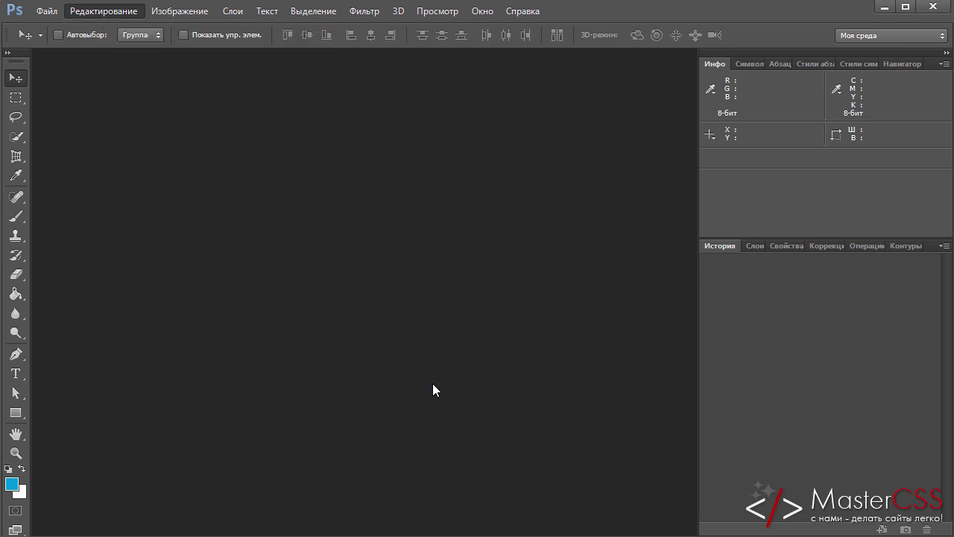
left_click_drag(453, 24, 454, 32)
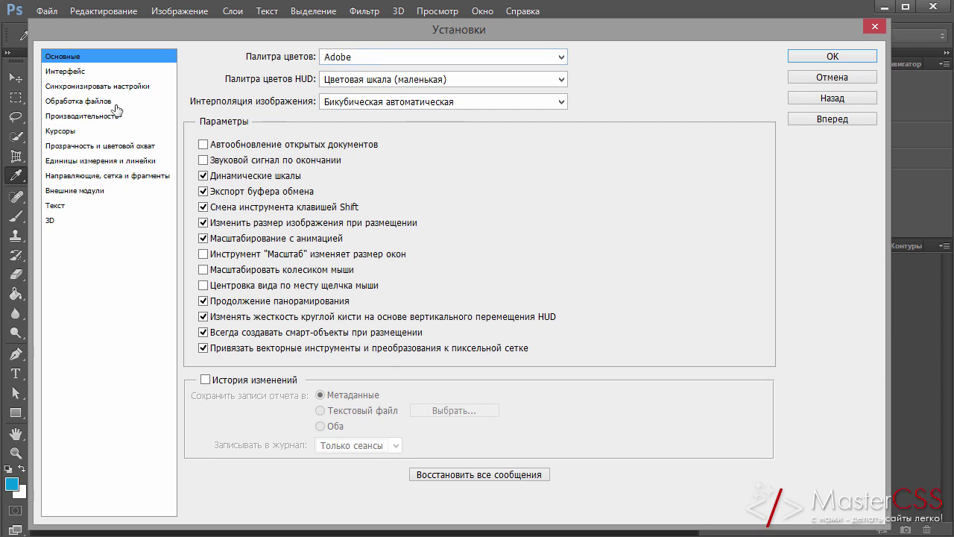
left_click(81, 163)
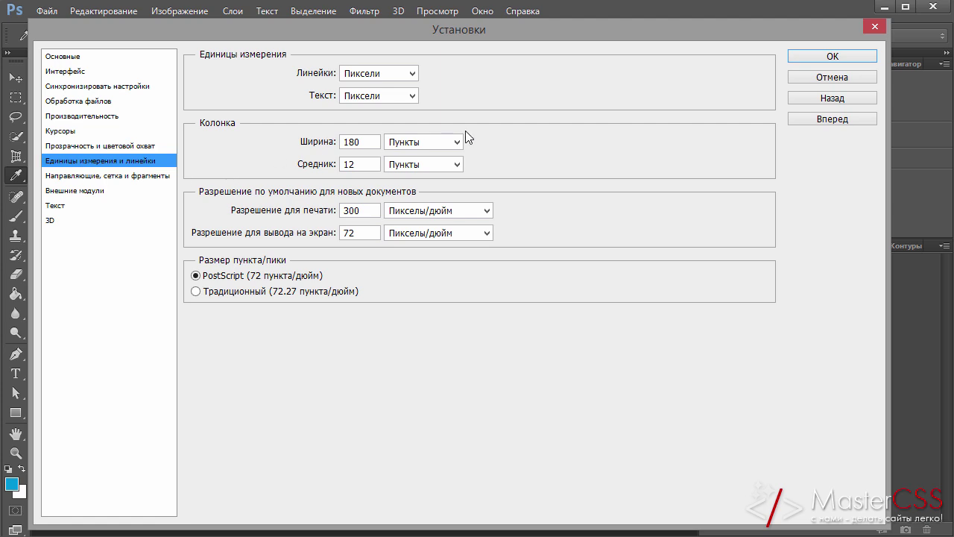
left_click(406, 75)
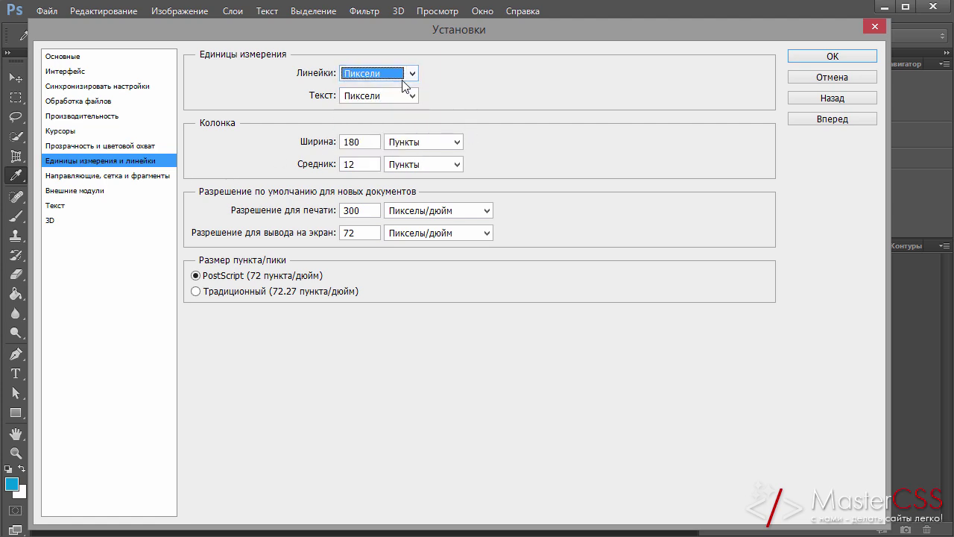
left_click(403, 95)
left_click(403, 97)
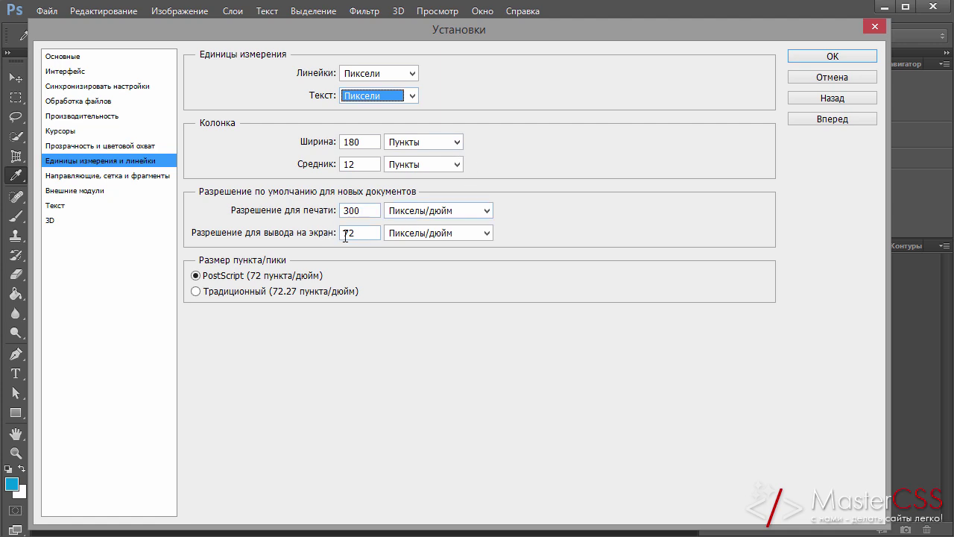
left_click(345, 233)
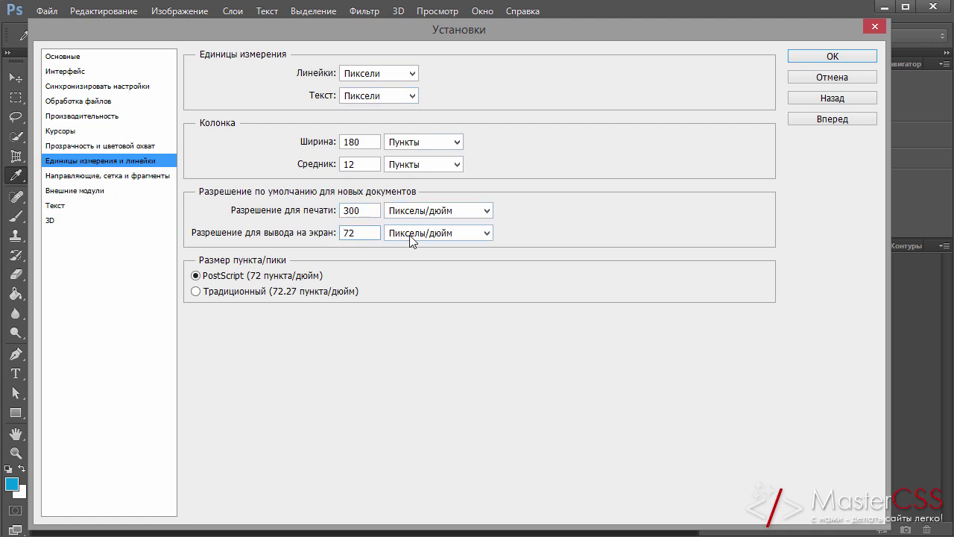
Step: Set a gridline every 100 pixels with 10 subdivisions and apply the preferences
left_click(114, 177)
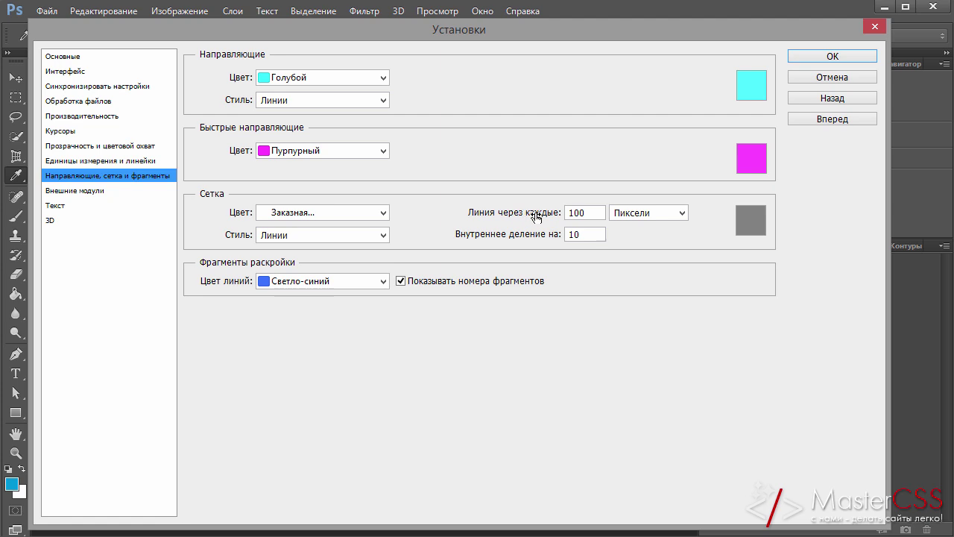
left_click_drag(595, 213, 570, 211)
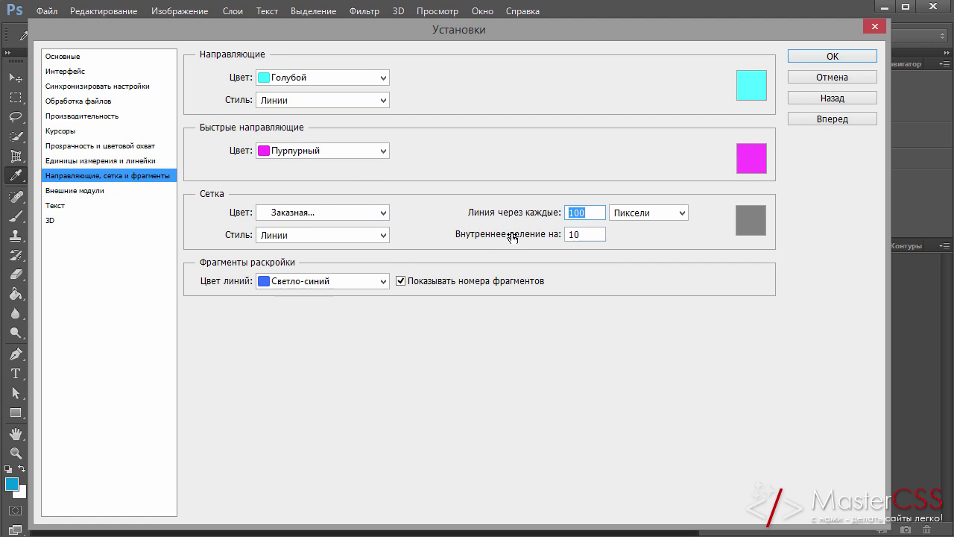
left_click_drag(584, 235, 569, 234)
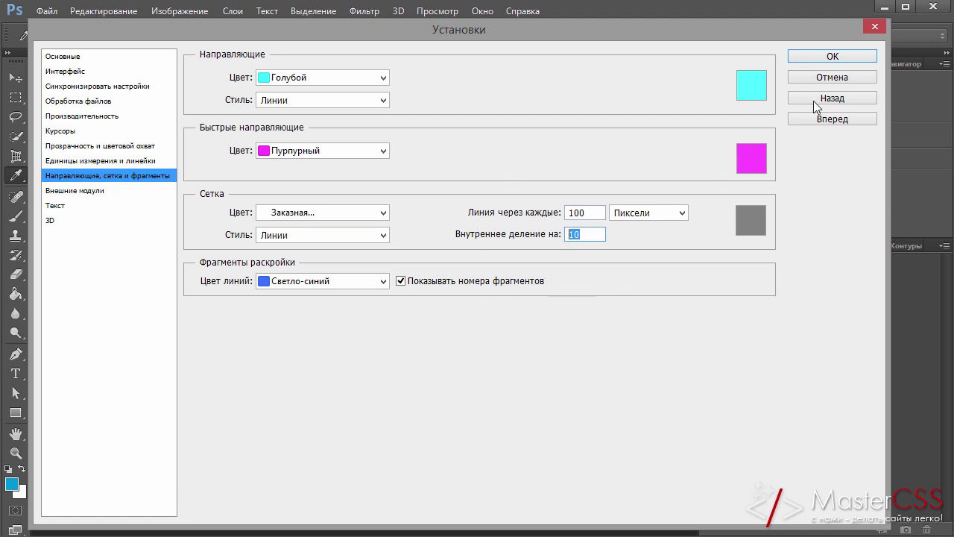
left_click(827, 56)
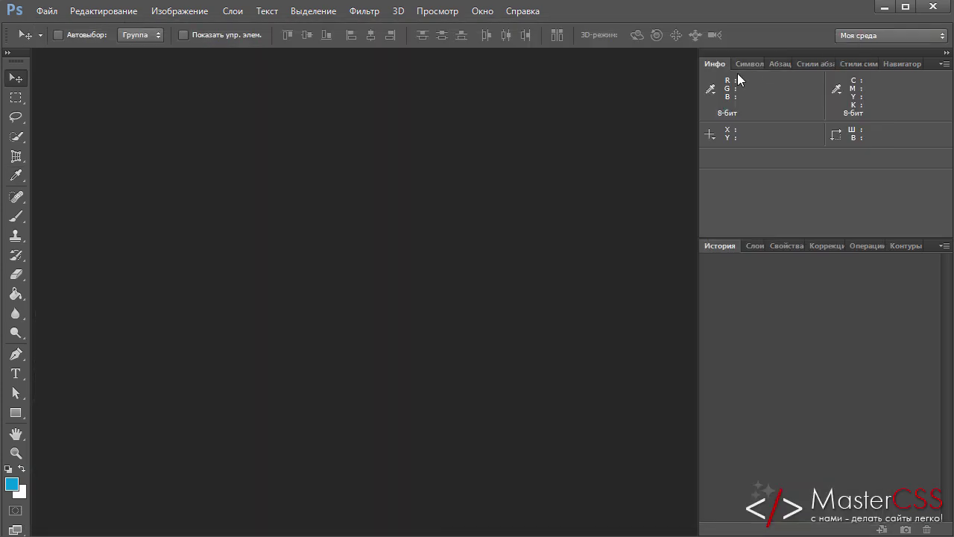
Step: Switch to the Основная рабочая среда workspace and reset its panel layout to defaults
mouse_move(637, 205)
left_mouse_down()
mouse_move(738, 173)
mouse_move(735, 208)
left_mouse_up()
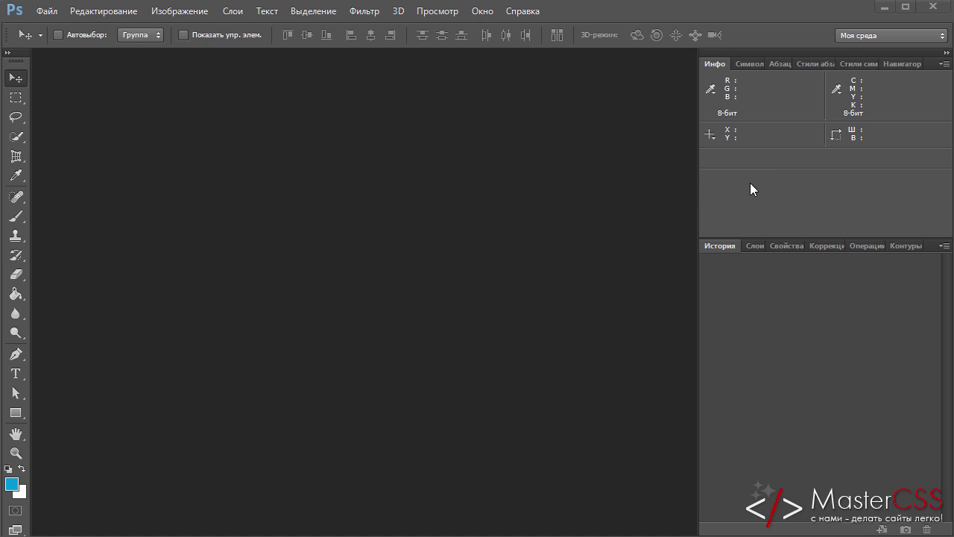
left_click(859, 34)
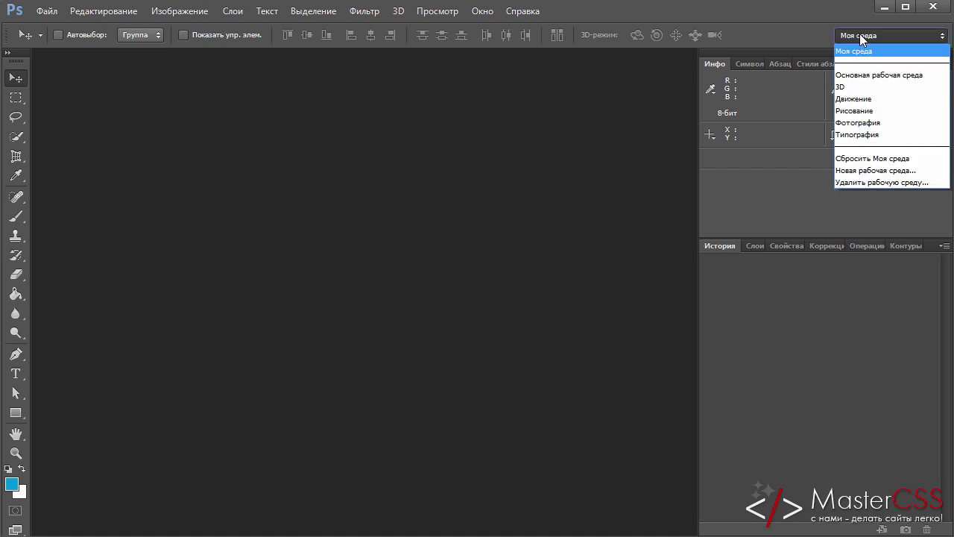
left_click(865, 75)
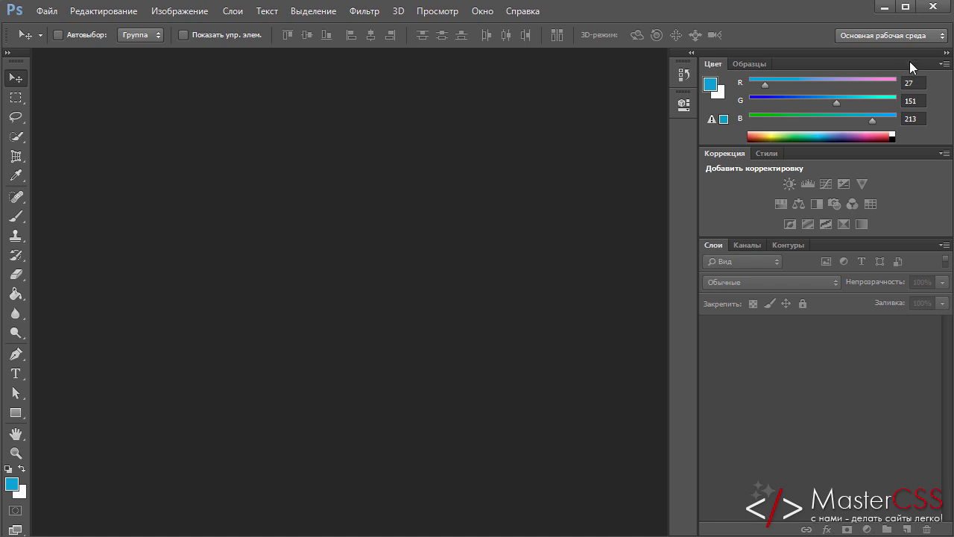
left_click(858, 36)
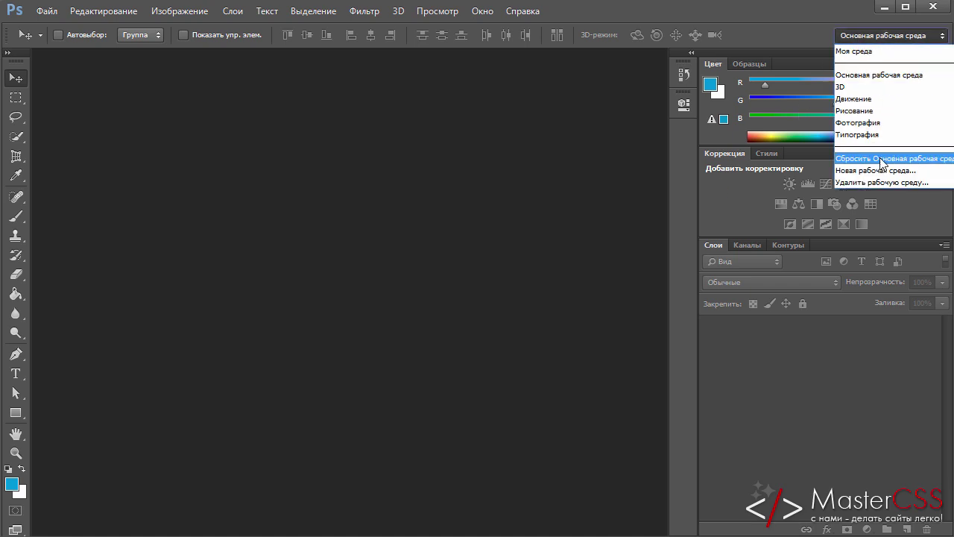
left_click(881, 159)
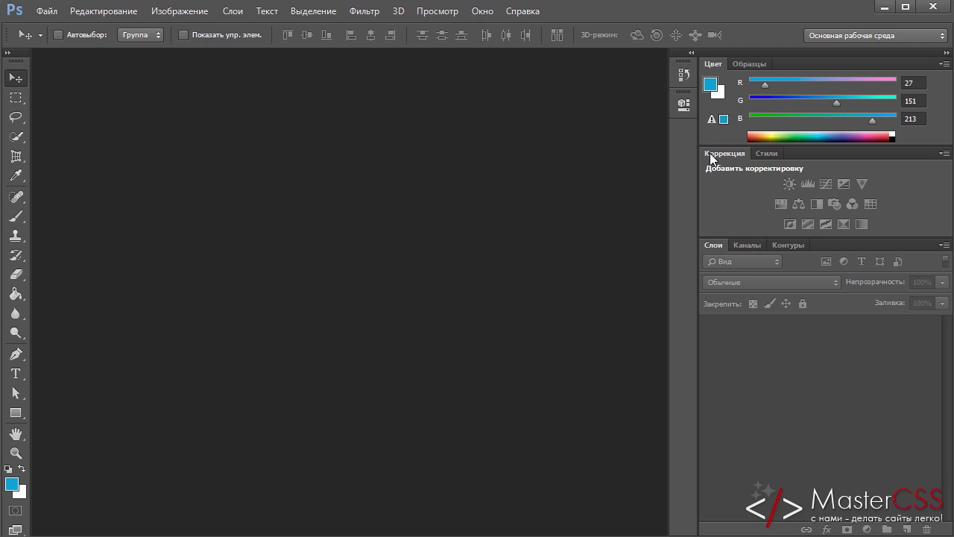
Step: Group the Adjustments panel with Layers and close the Styles panel
left_click_drag(712, 156, 799, 254)
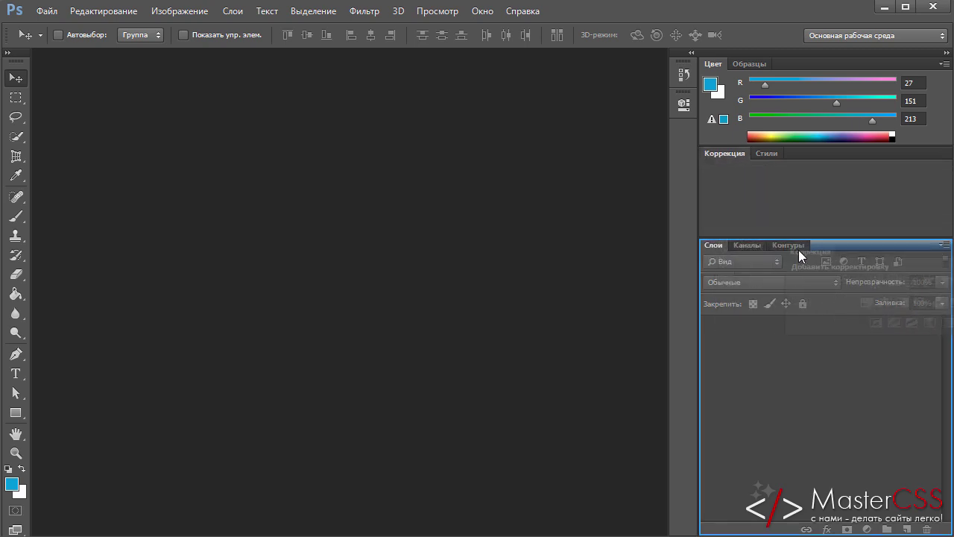
left_click_drag(799, 249, 802, 244)
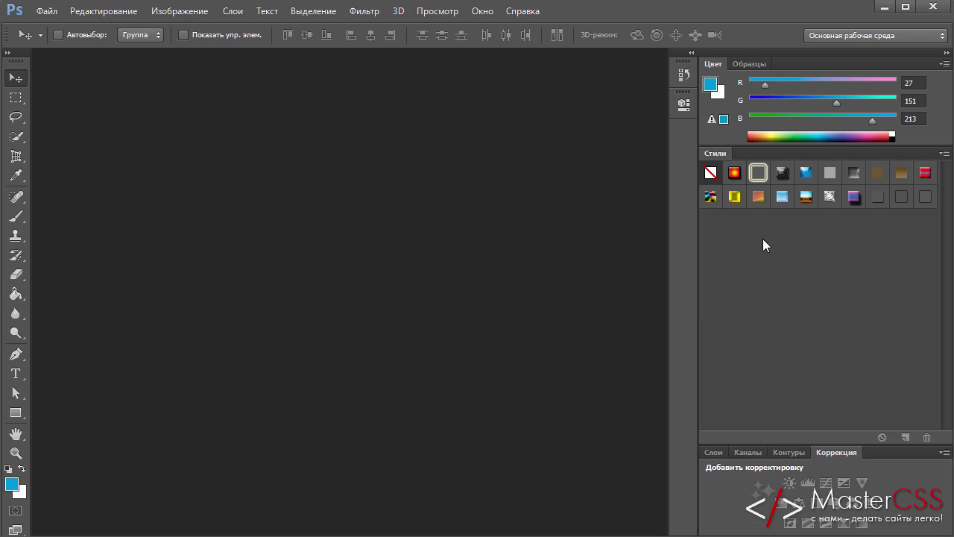
right_click(714, 155)
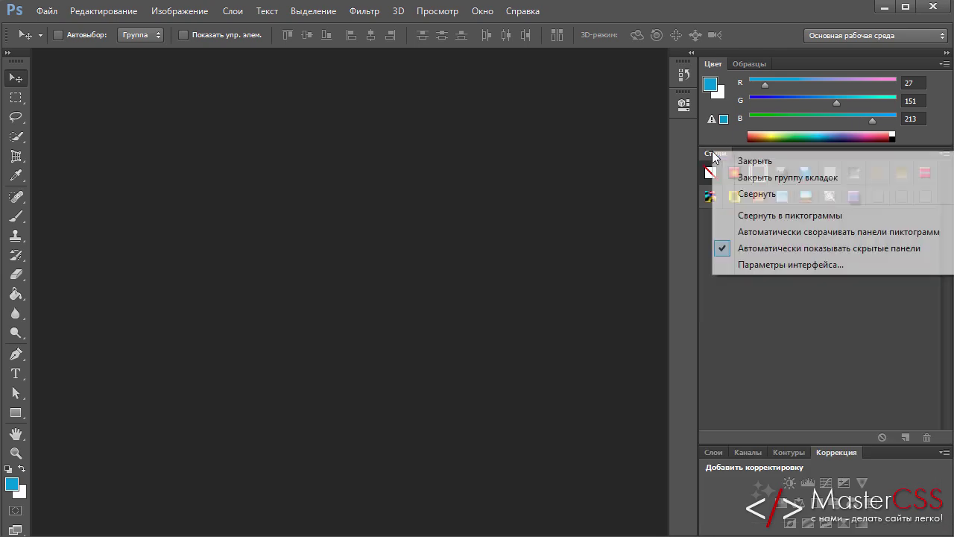
left_click(756, 163)
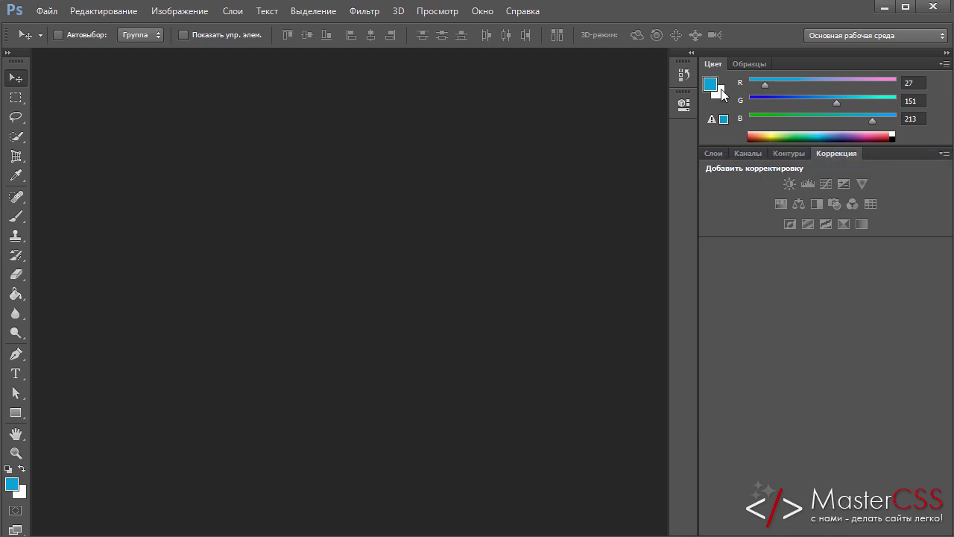
Step: Dock the History panel into the Layers group and close the Properties panel
left_click(684, 74)
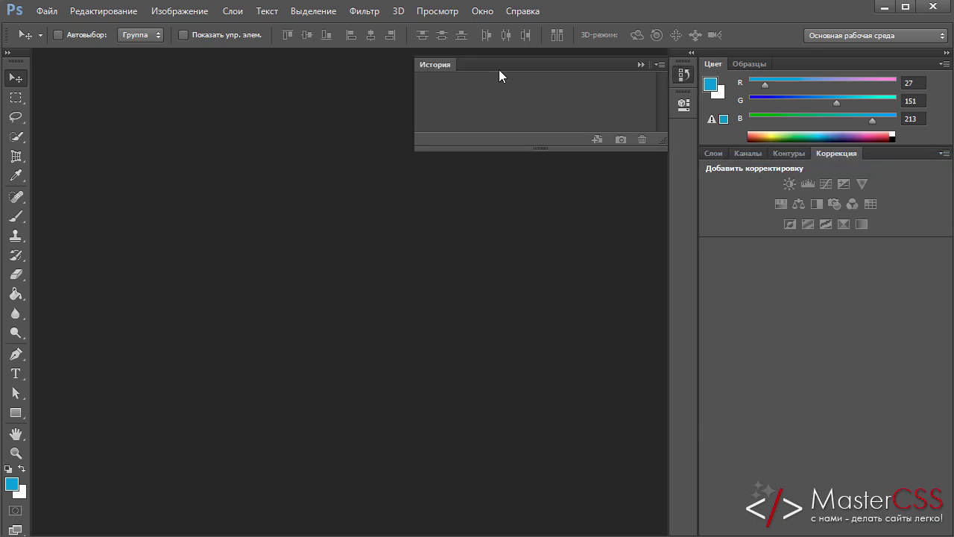
left_click(683, 74)
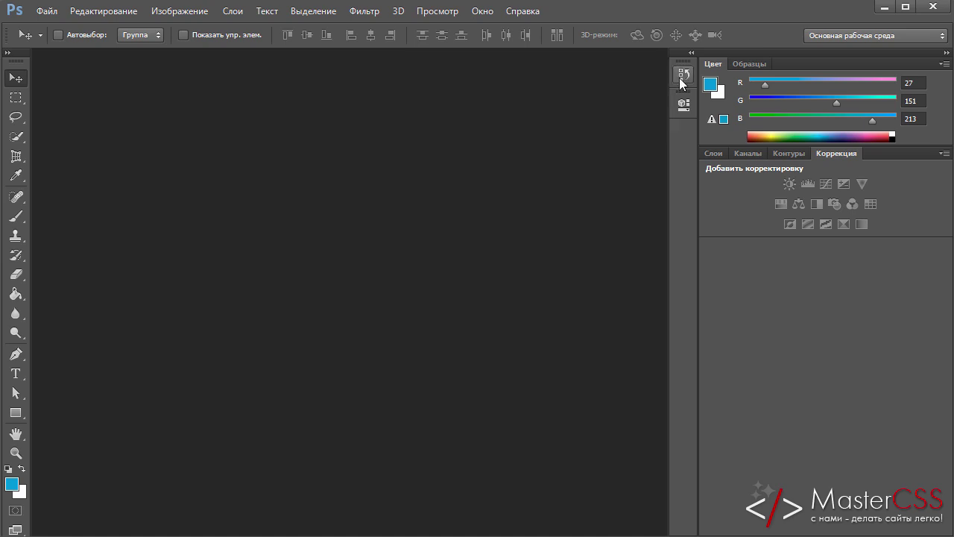
mouse_move(438, 70)
left_mouse_down()
mouse_move(877, 154)
mouse_move(716, 156)
left_mouse_up()
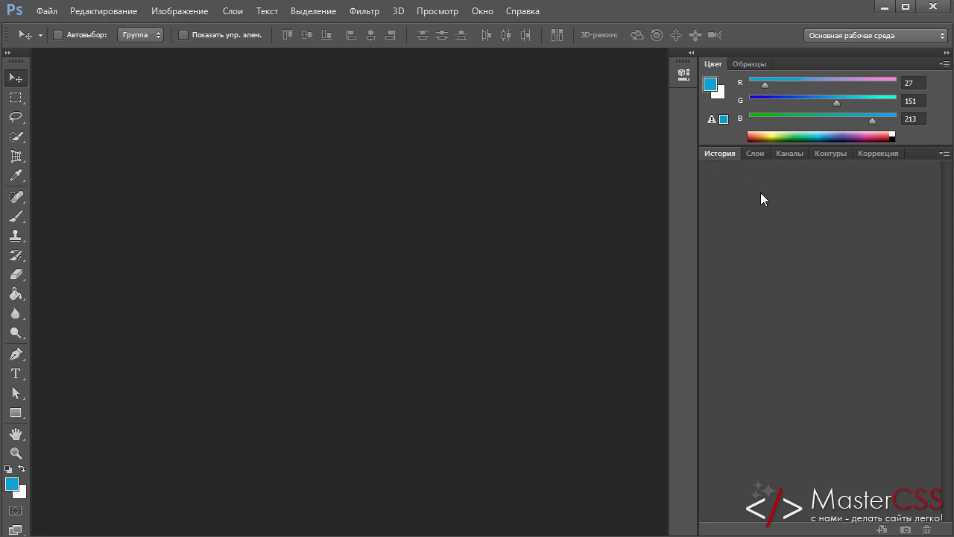
right_click(684, 77)
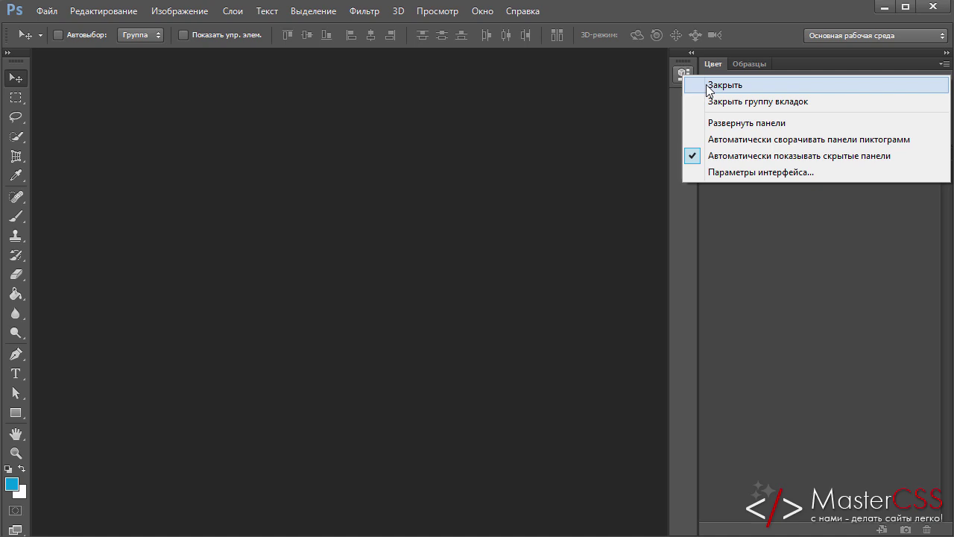
left_click(709, 86)
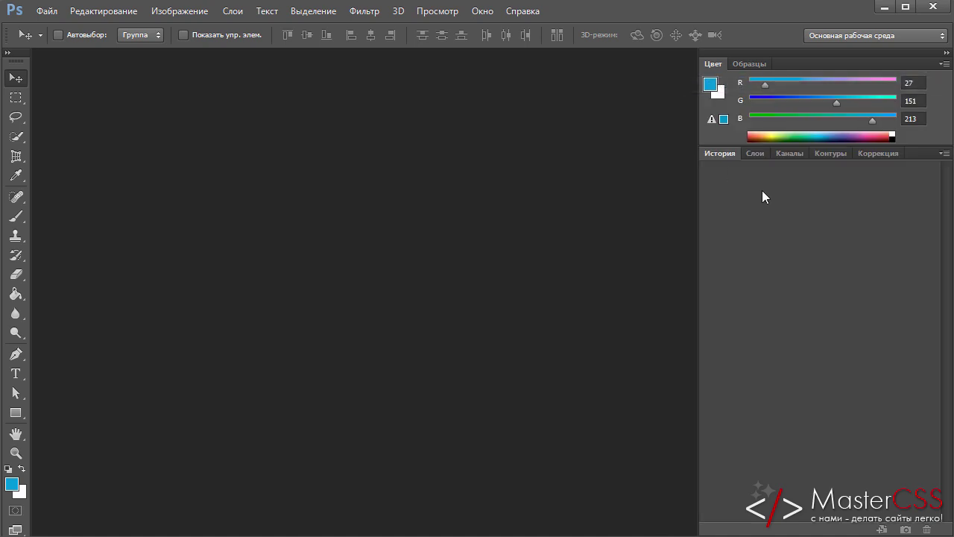
Step: Open the Character panel and dock Character and Paragraph into the upper group
left_click(483, 12)
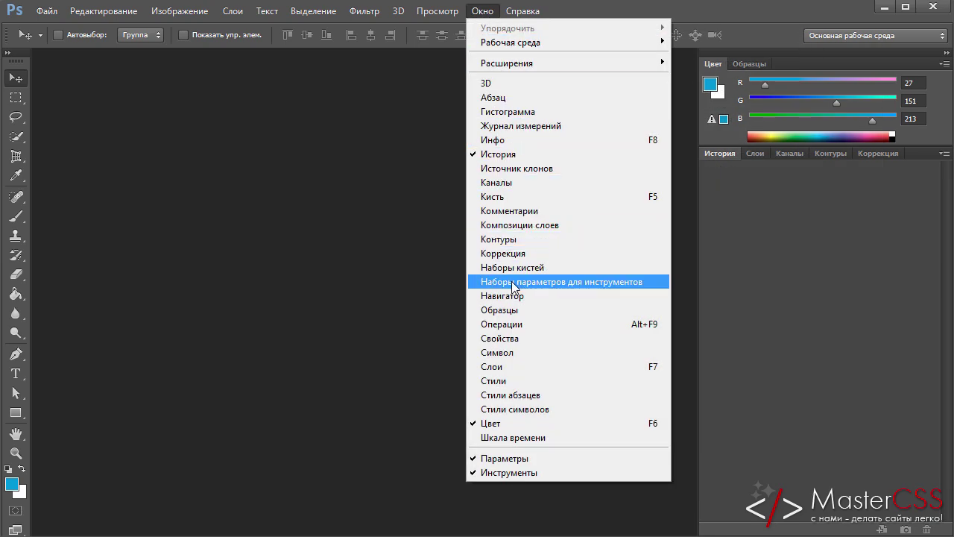
left_click(513, 357)
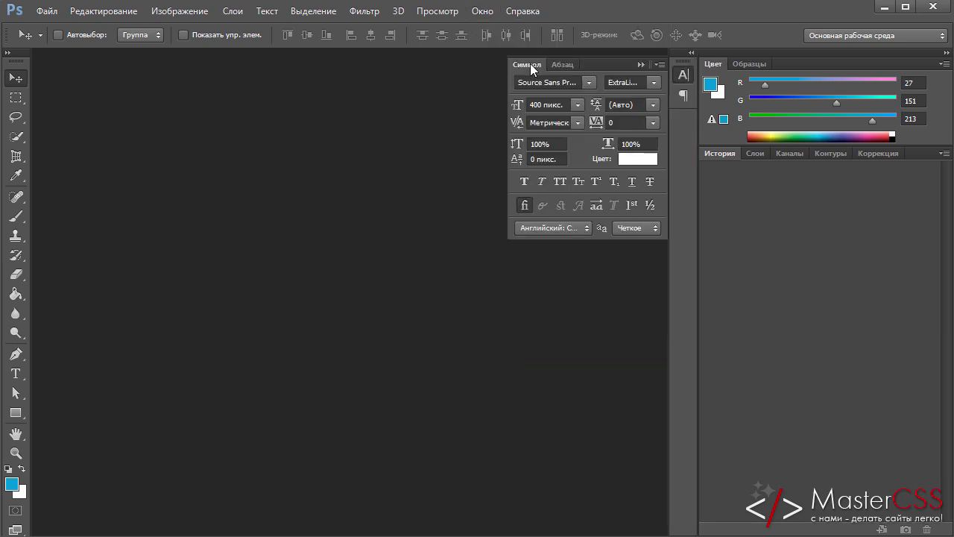
left_click_drag(523, 64, 725, 74)
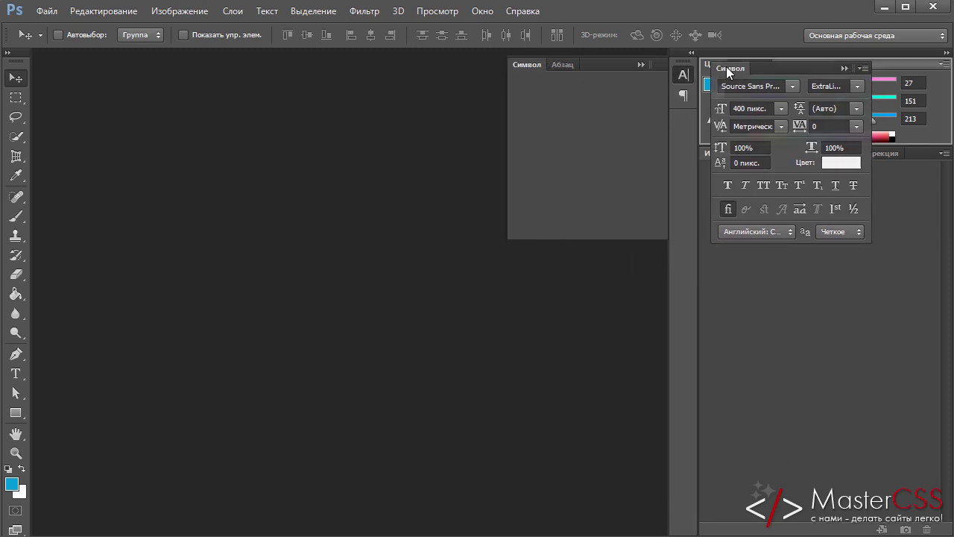
left_click_drag(529, 65, 830, 63)
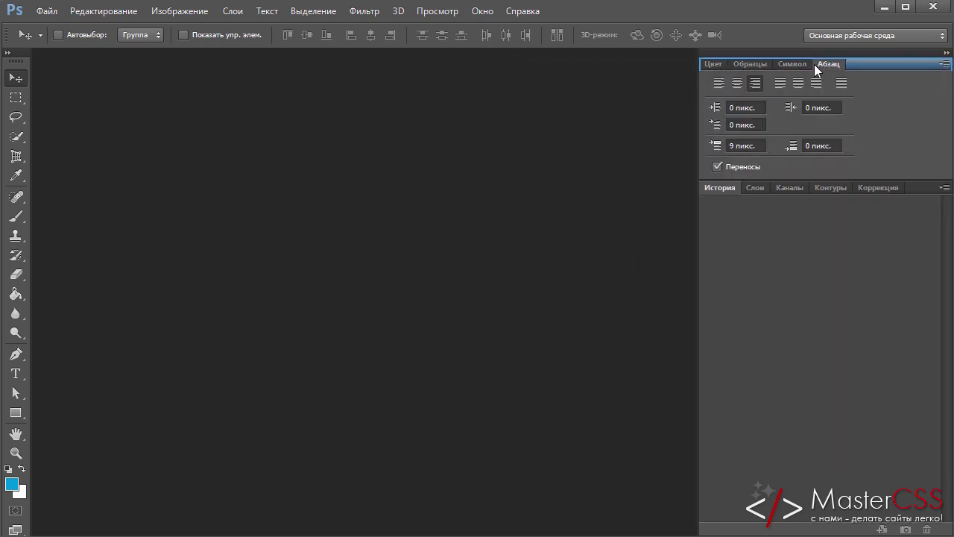
Step: Close the Color and Swatches panels, leaving only Character and Paragraph
right_click(709, 63)
left_click(734, 70)
right_click(714, 62)
left_click(730, 70)
left_click(719, 65)
left_click(752, 63)
left_click(733, 63)
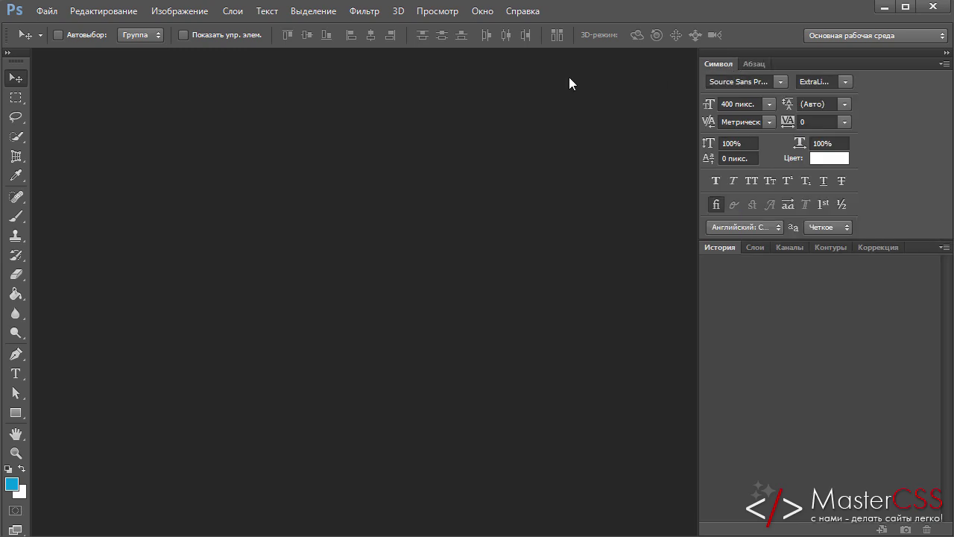
left_click(492, 12)
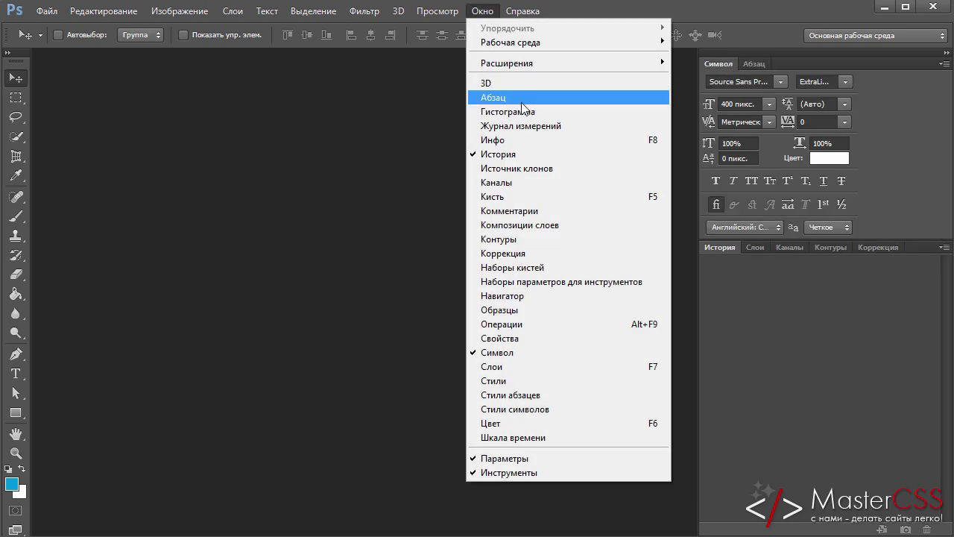
Step: Open the Info panel, dock it with Character and Paragraph, and show its readouts
left_click(516, 141)
mouse_move(516, 65)
left_mouse_down()
mouse_move(773, 63)
mouse_move(705, 65)
left_mouse_up()
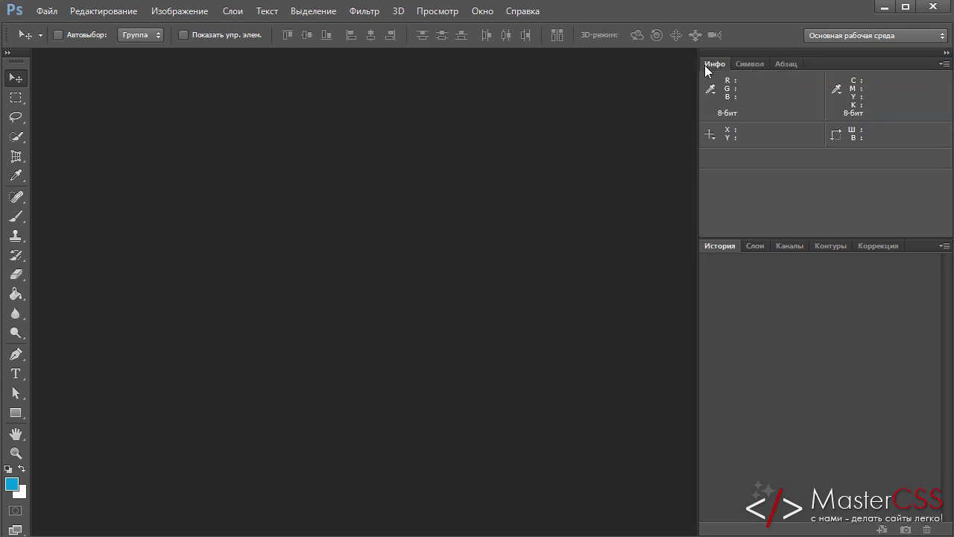
left_click(742, 63)
left_click(785, 65)
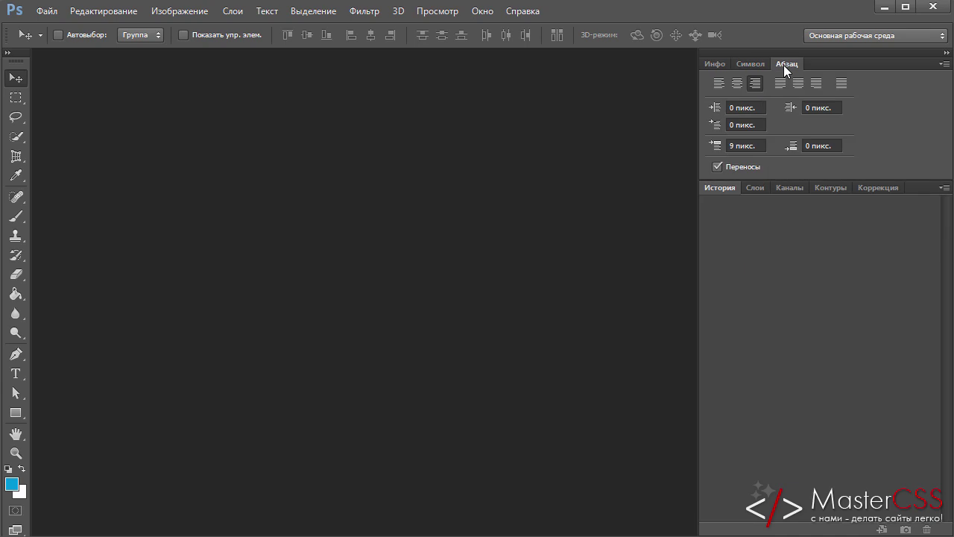
left_click(754, 63)
left_click(716, 63)
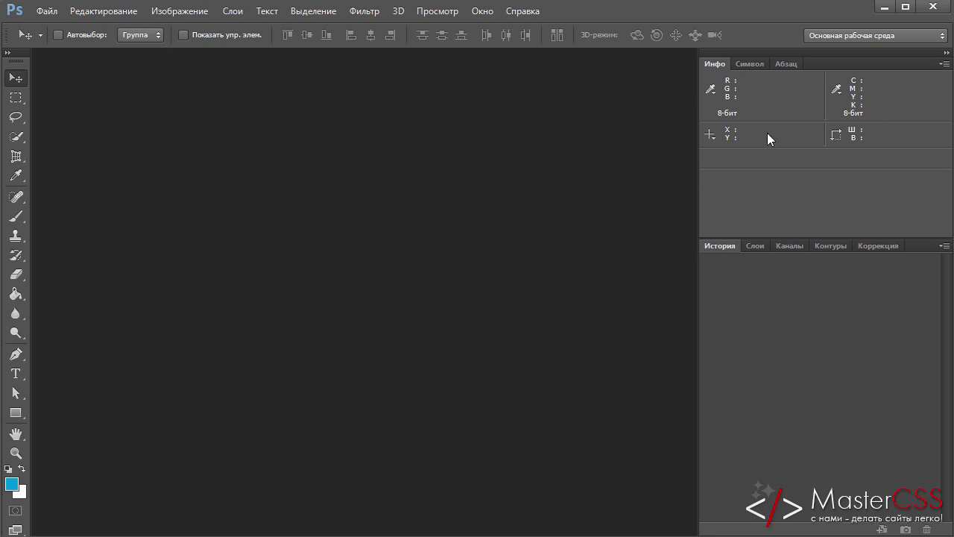
Step: Open the Actions panel and dock it beside History in the Layers group
left_click(482, 16)
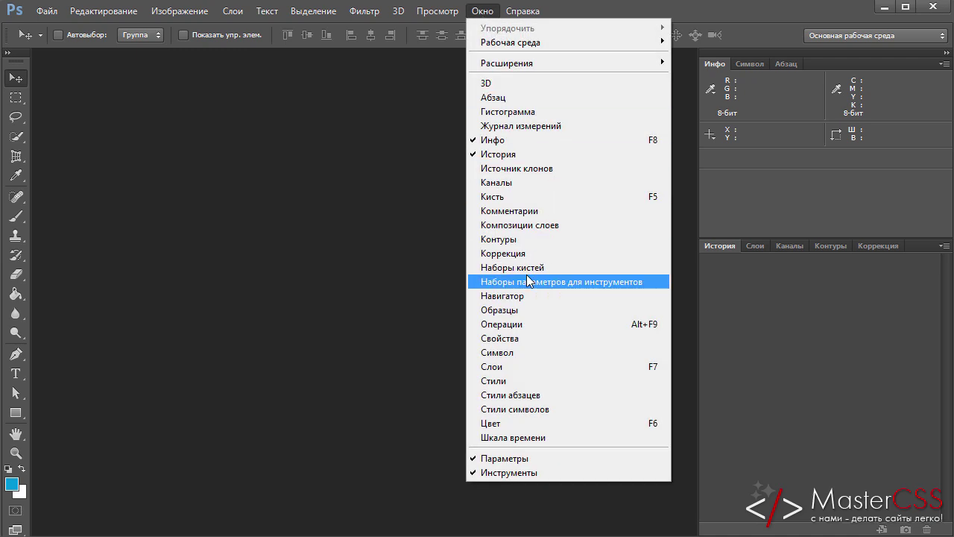
left_click(514, 328)
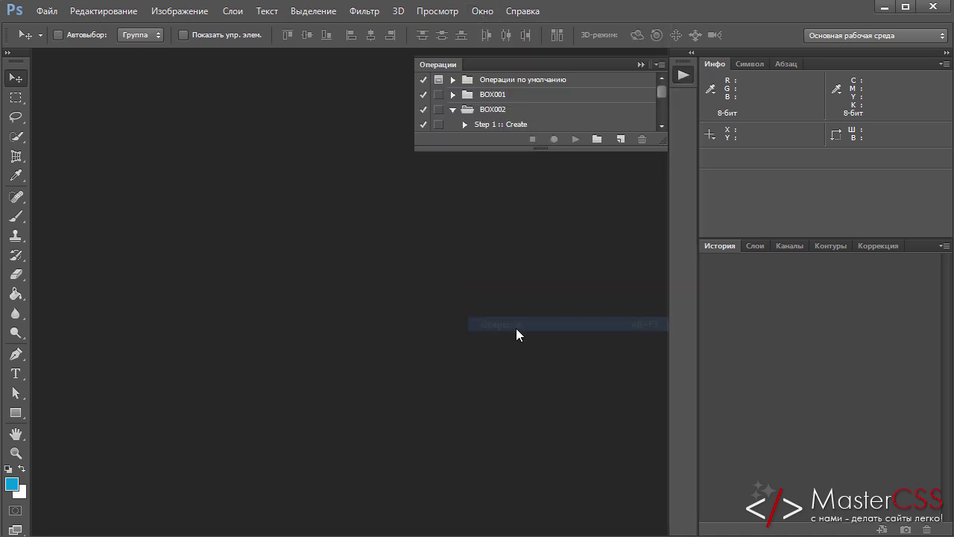
left_click_drag(434, 64, 440, 73)
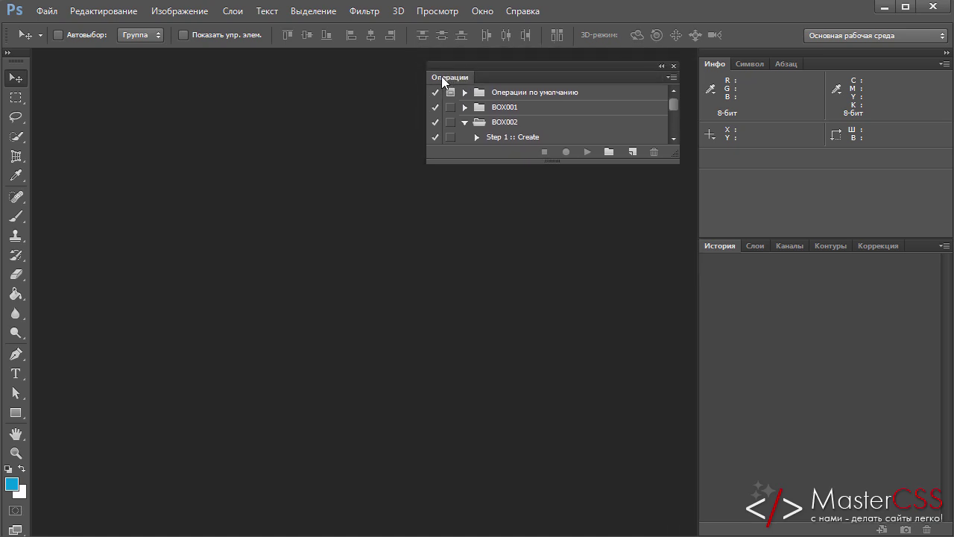
left_click_drag(436, 68, 902, 245)
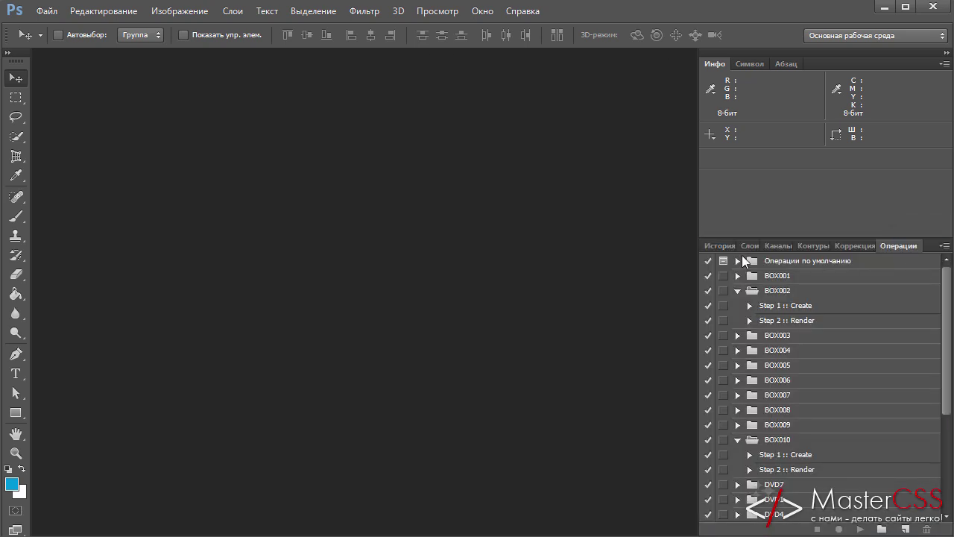
left_click(717, 245)
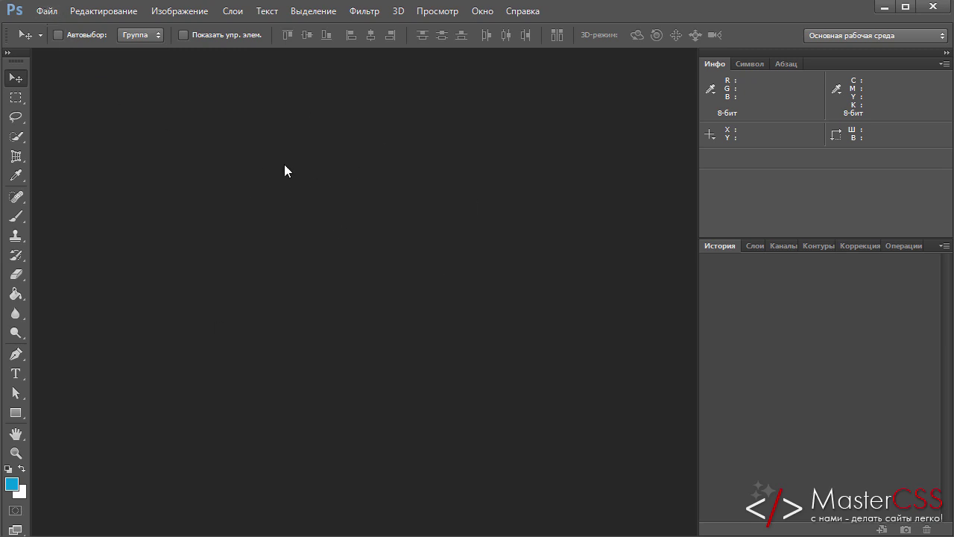
Step: Create a new white RGB document 500 × 500 pixels at 72 ppi
left_click(46, 11)
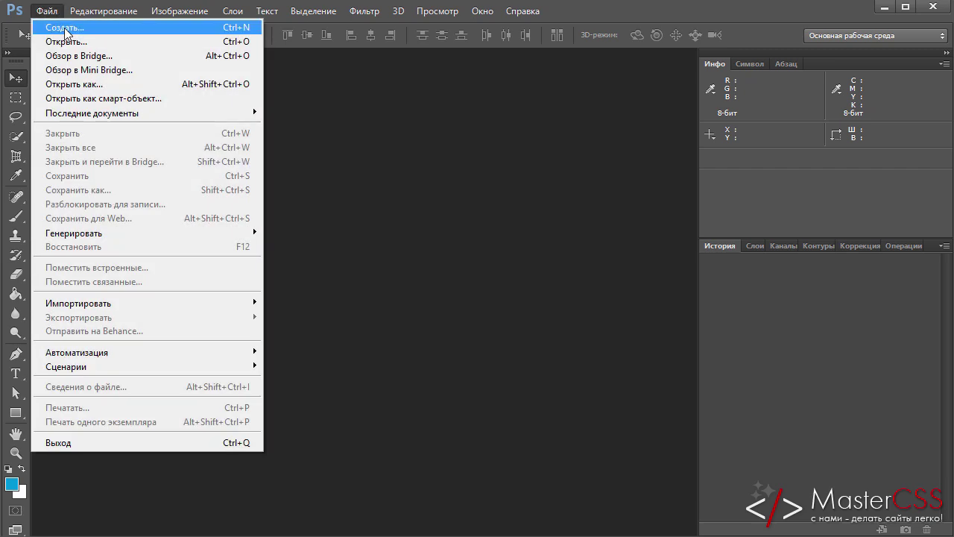
left_click(65, 28)
double_click(324, 223)
mouse_move(352, 248)
left_mouse_down()
mouse_move(315, 252)
mouse_move(313, 270)
left_mouse_up()
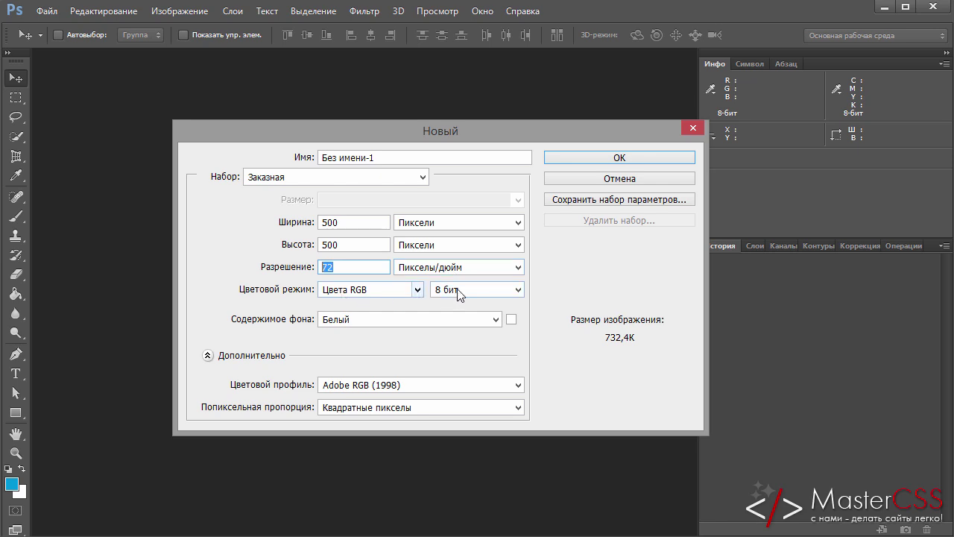
left_click(597, 157)
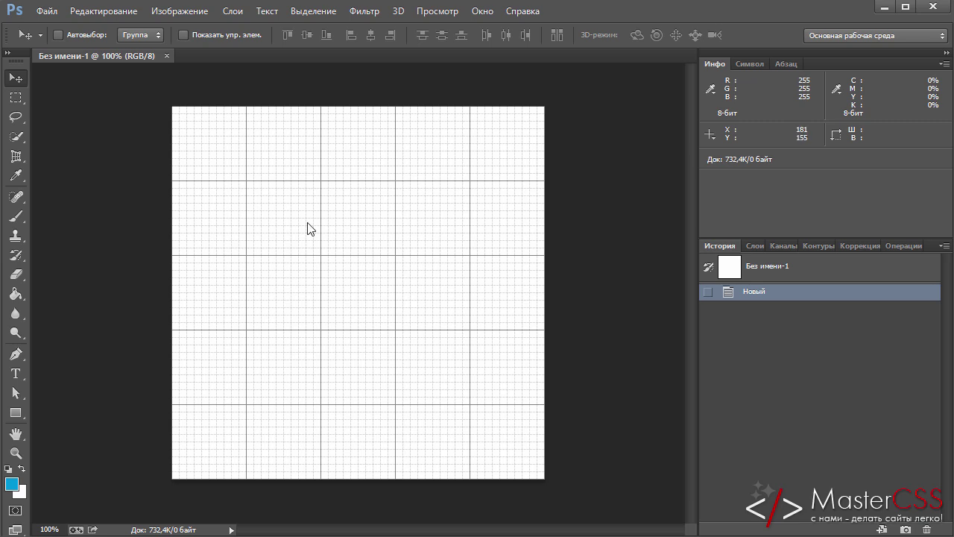
Step: Hide the grid with Ctrl+' and show rulers with Ctrl+R
key("ctrl+apostrophe")
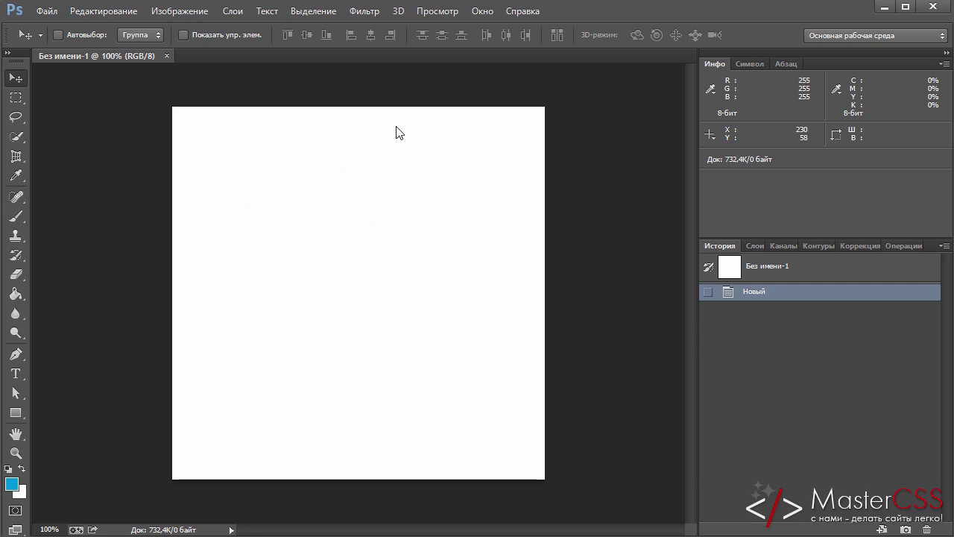
left_click(439, 12)
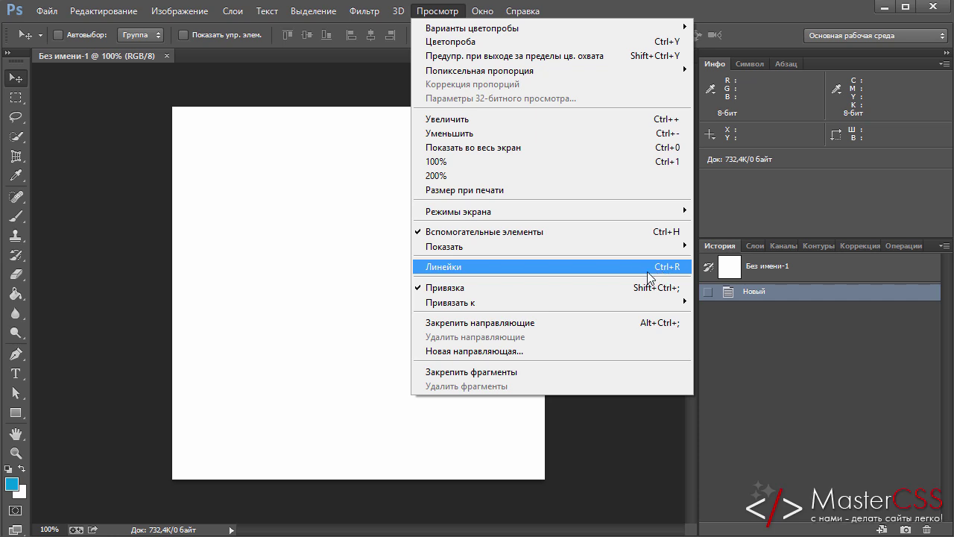
left_click(326, 265)
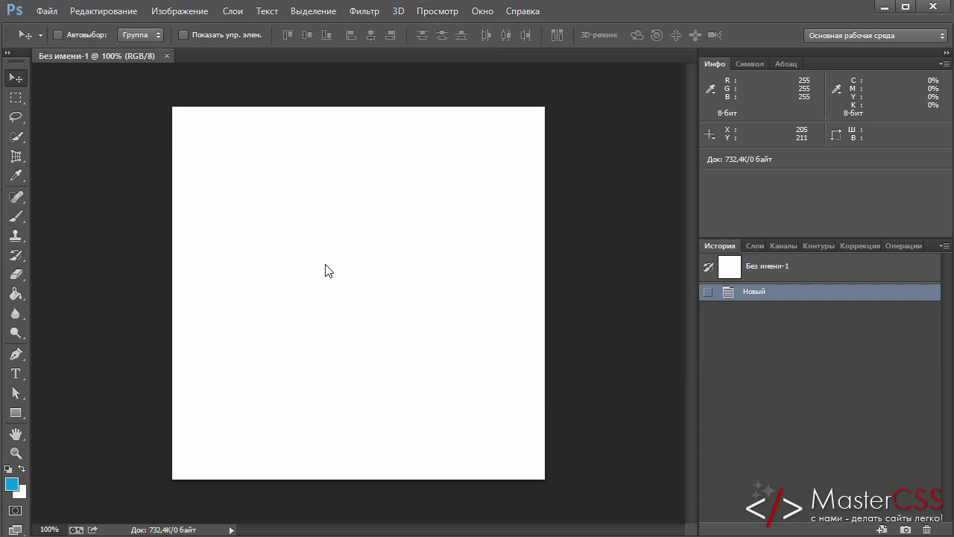
key("ctrl+r")
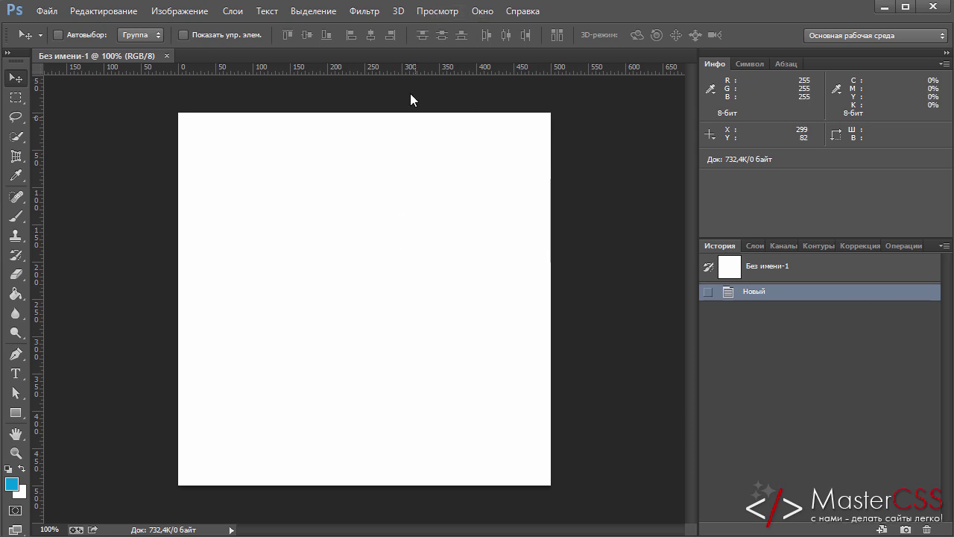
left_click(440, 12)
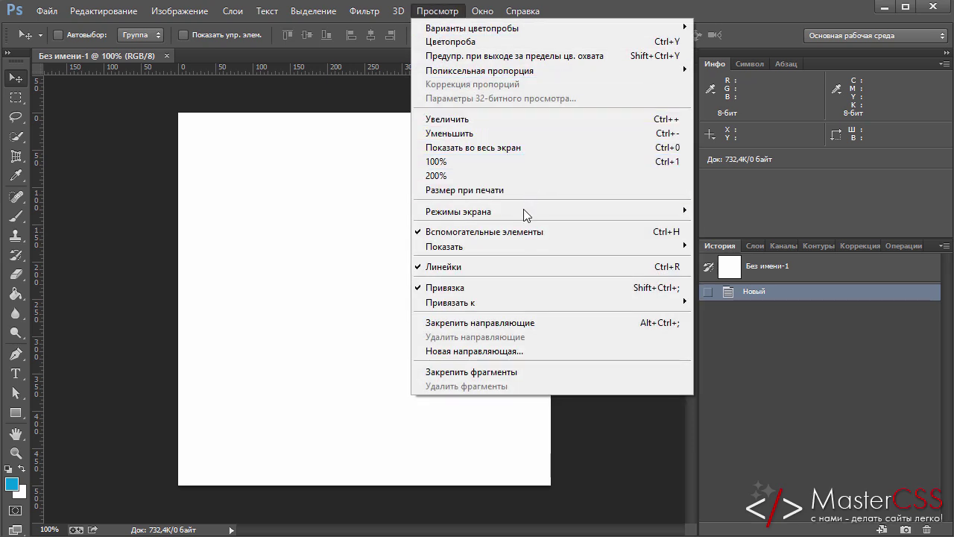
mouse_move(477, 246)
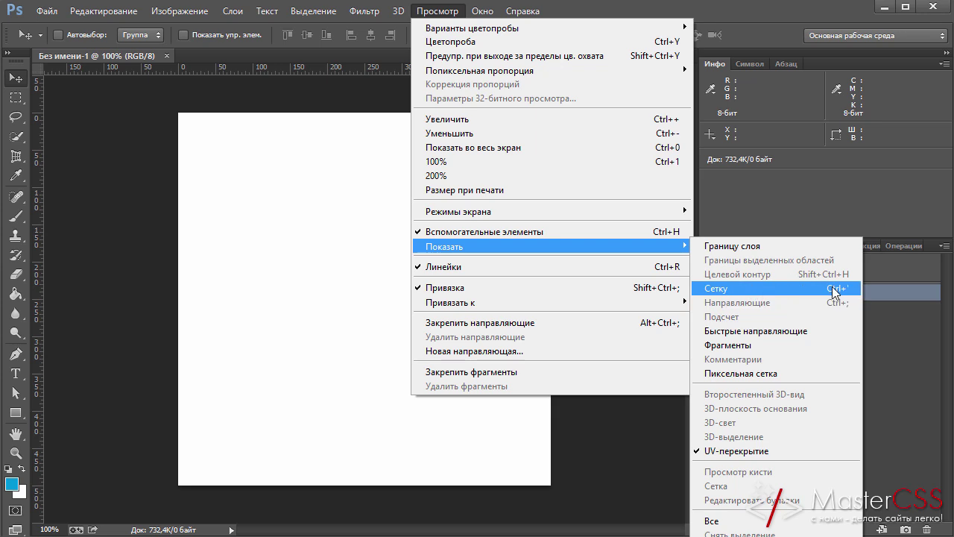
Step: Turn the 100-pixel grid back on via View > Show > Grid and leave it visible
left_click(834, 291)
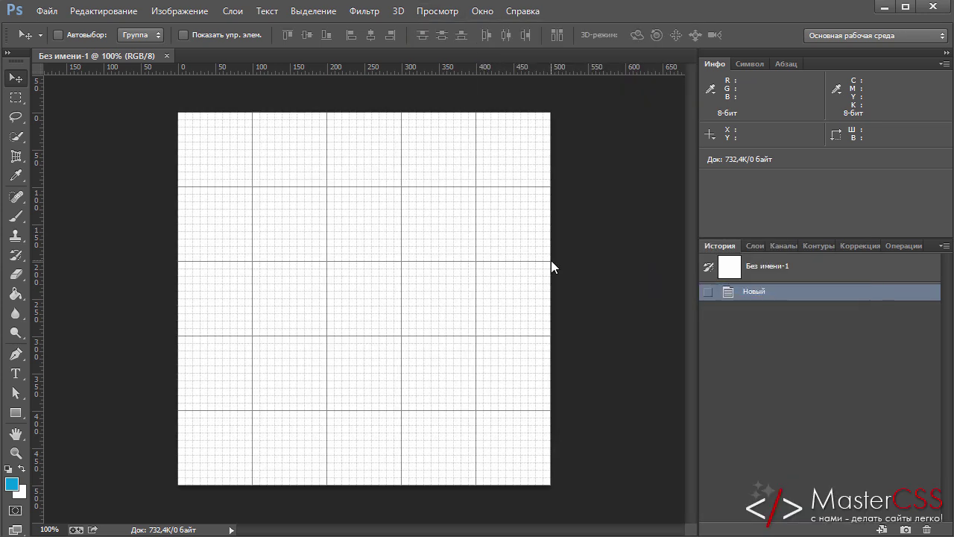
key("ctrl+apostrophe")
key("ctrl+apostrophe")
key("ctrl+apostrophe")
key("ctrl+apostrophe")
key("ctrl+apostrophe")
key("ctrl+apostrophe")
key("ctrl+apostrophe")
key("ctrl+apostrophe")
left_click(436, 12)
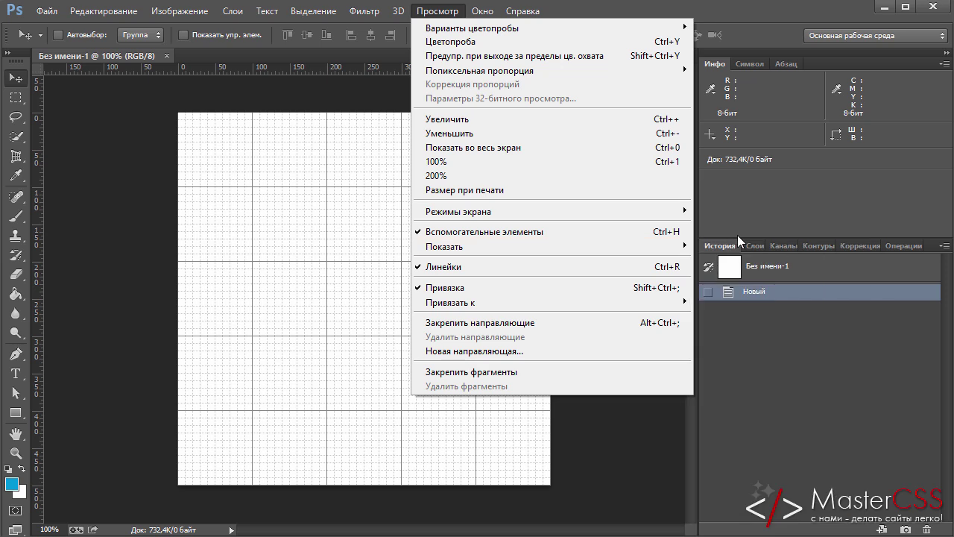
mouse_move(560, 246)
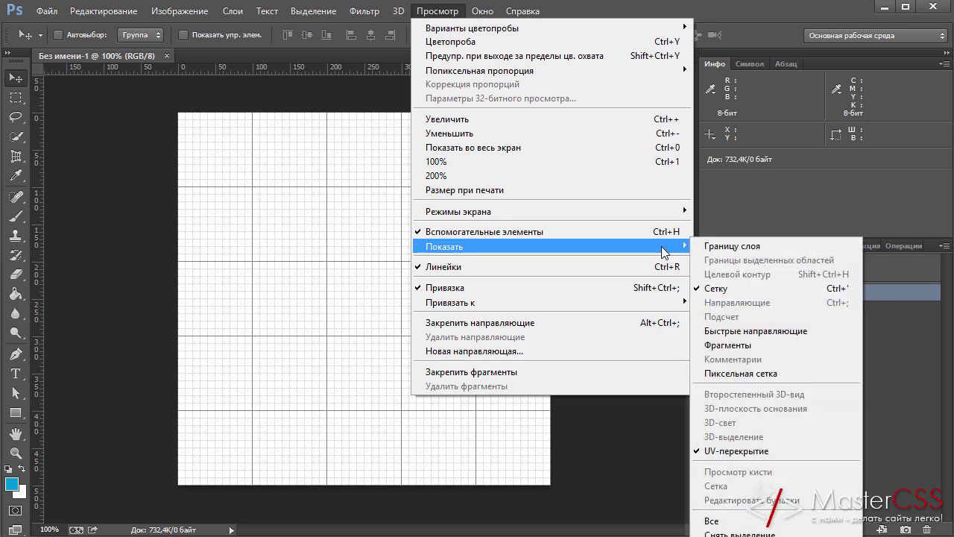
left_click(120, 127)
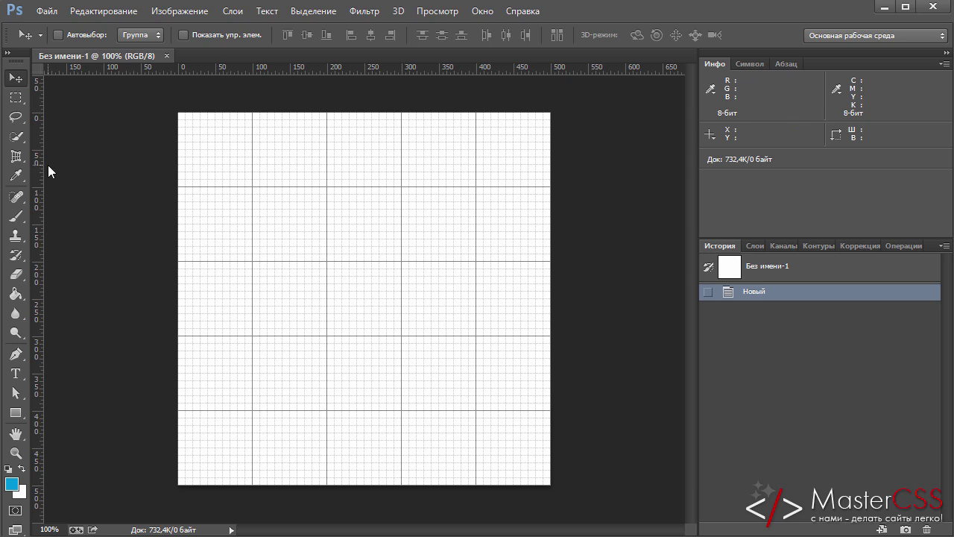
Step: Place two vertical and two horizontal guides on the outer major grid lines, about 100 px in
left_click_drag(35, 165, 252, 185)
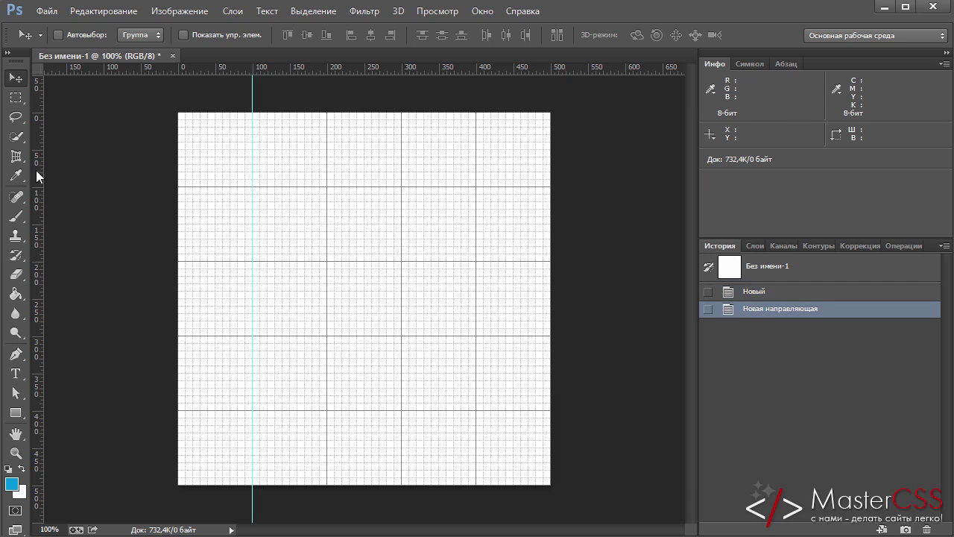
left_click_drag(36, 170, 477, 204)
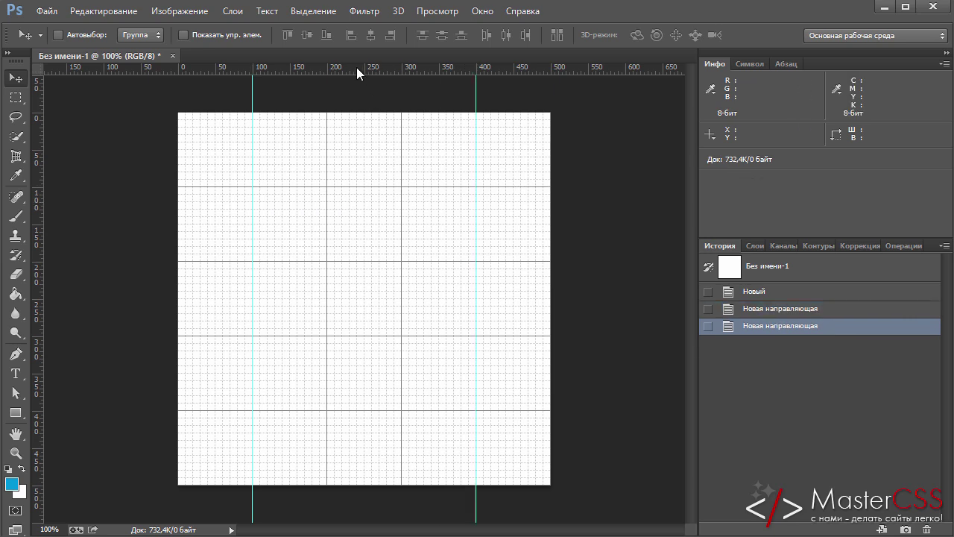
left_click_drag(357, 67, 355, 187)
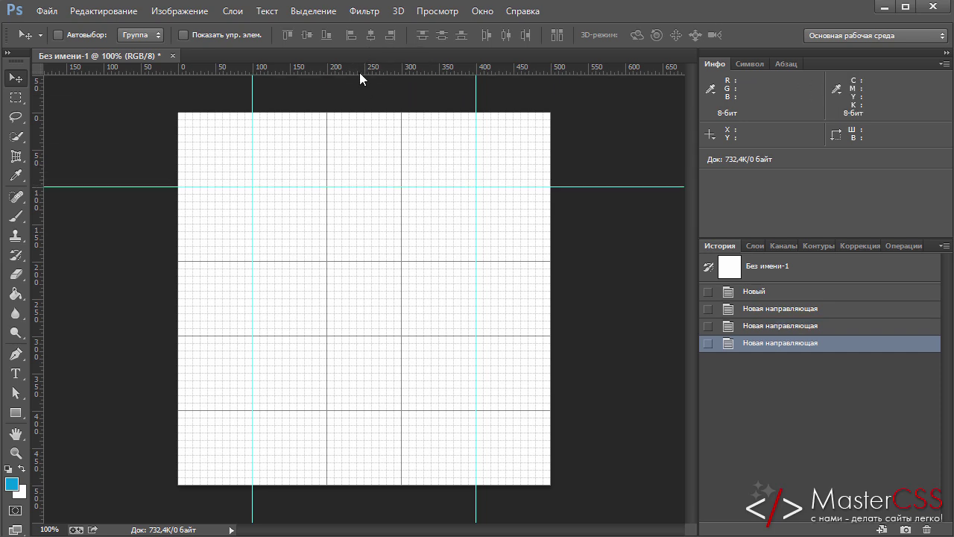
mouse_move(359, 72)
left_mouse_down()
mouse_move(368, 270)
mouse_move(347, 411)
mouse_move(330, 411)
left_mouse_up()
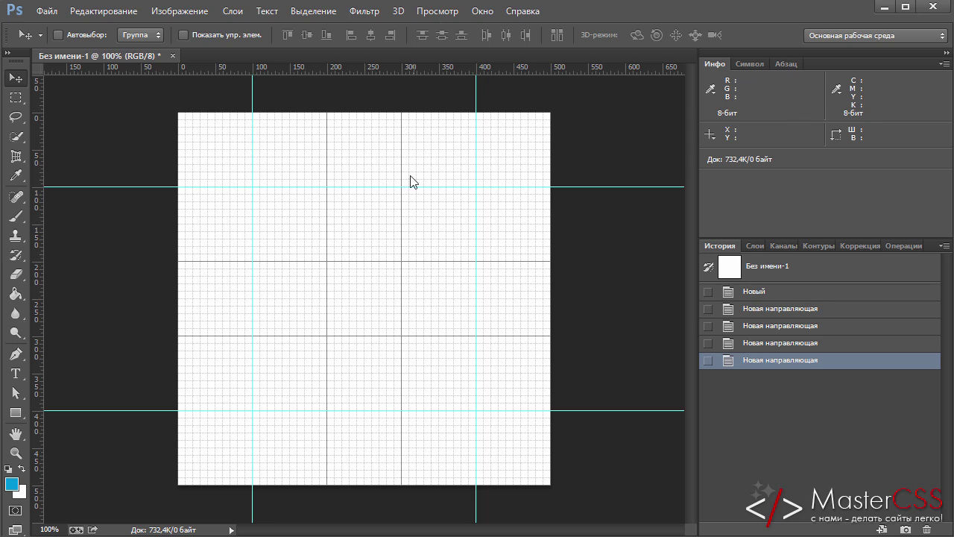
Step: Toggle guide and grid visibility with Ctrl+; and Ctrl+H, then close the document without saving
left_click(441, 13)
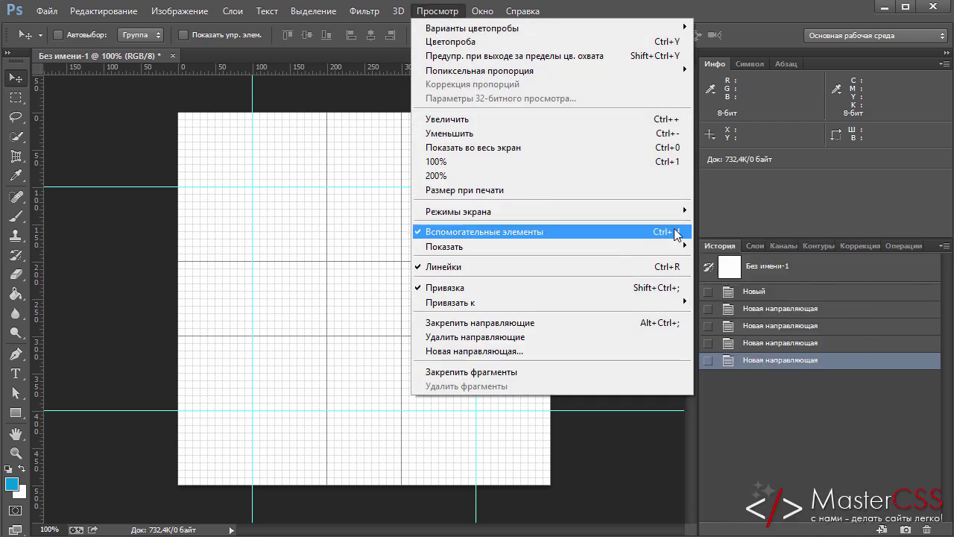
mouse_move(551, 246)
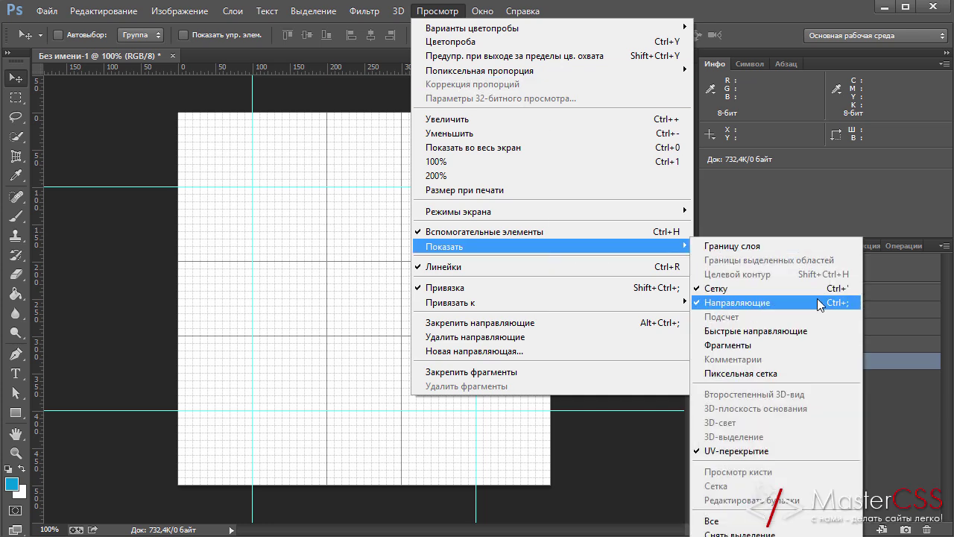
left_click(799, 307)
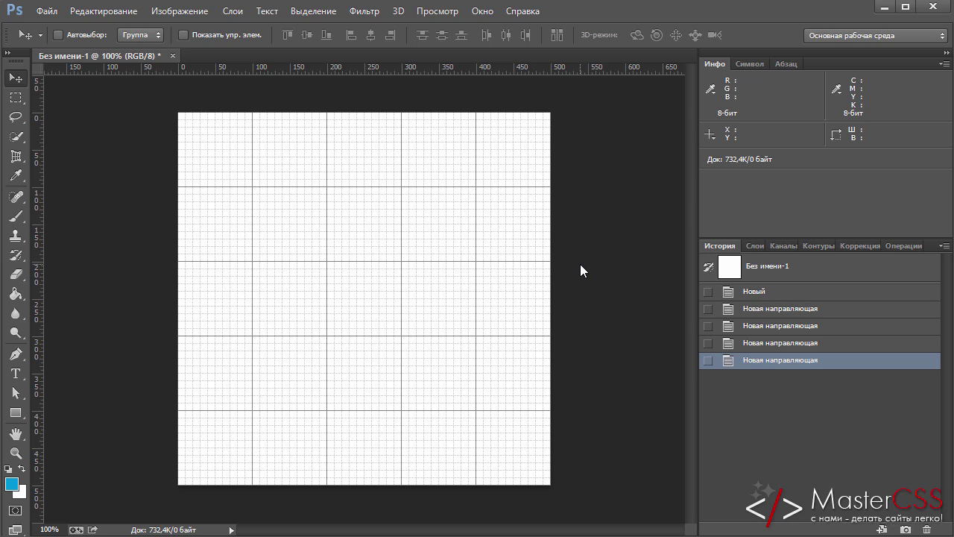
key("ctrl+semicolon")
key("ctrl+semicolon")
key("ctrl+semicolon")
key("ctrl+semicolon")
key("ctrl+semicolon")
key("ctrl+semicolon")
key("ctrl+semicolon")
key("ctrl+semicolon")
key("ctrl+semicolon")
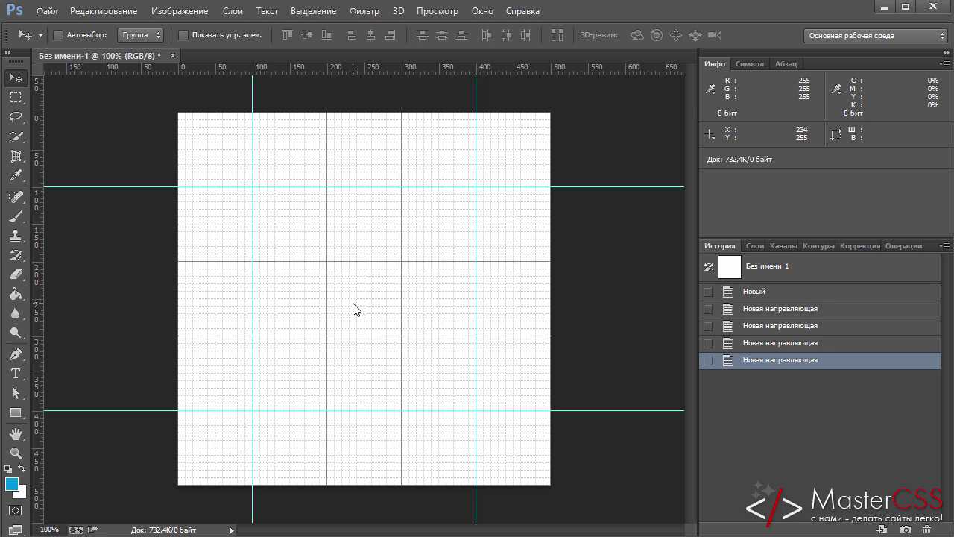
key("ctrl+h")
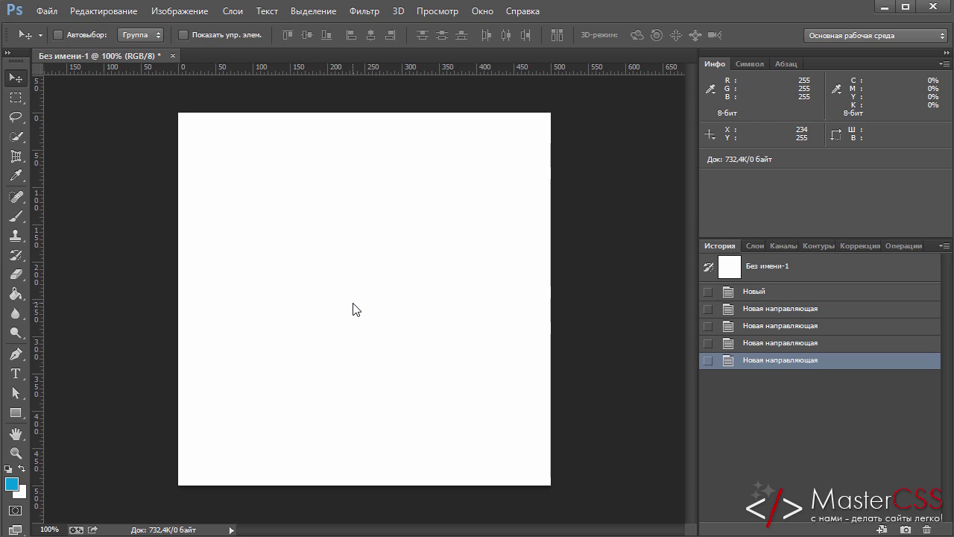
key("ctrl+h")
key("ctrl+h")
key("ctrl+h")
key("ctrl+h")
key("ctrl+h")
key("ctrl+h")
key("ctrl+h")
key("ctrl+h")
key("ctrl+h")
key("ctrl+h")
key("ctrl+h")
key("ctrl+h")
key("ctrl+h")
key("ctrl+h")
key("ctrl+h")
key("ctrl+h")
key("ctrl+h")
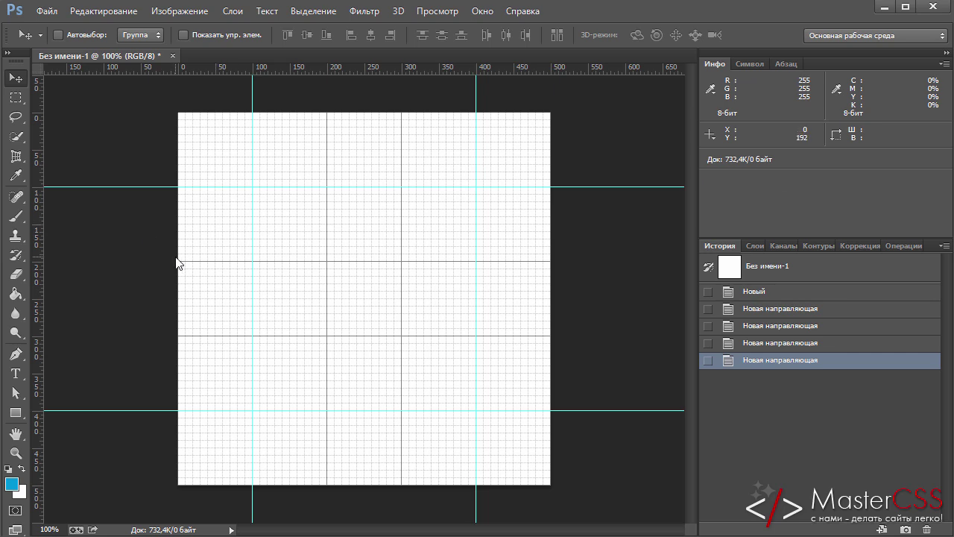
left_click(172, 56)
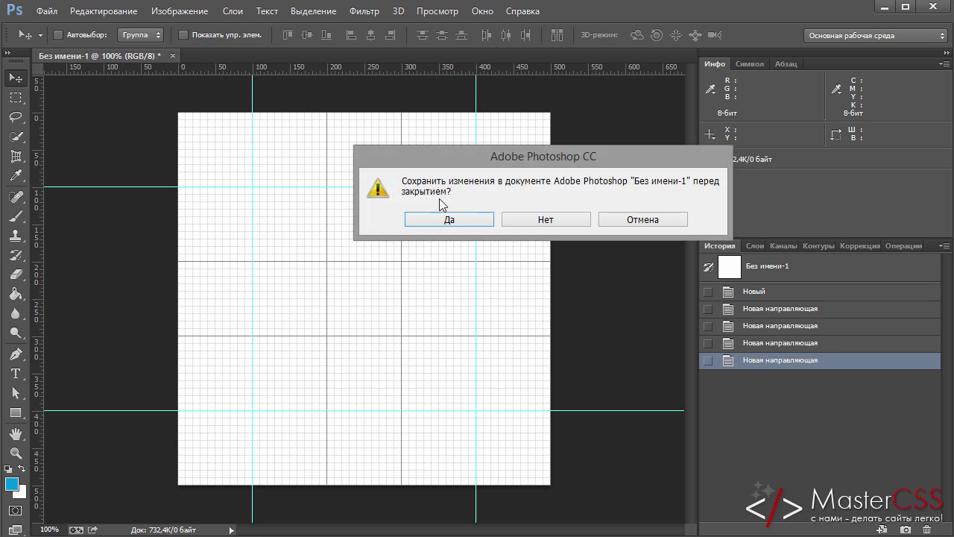
left_click(540, 224)
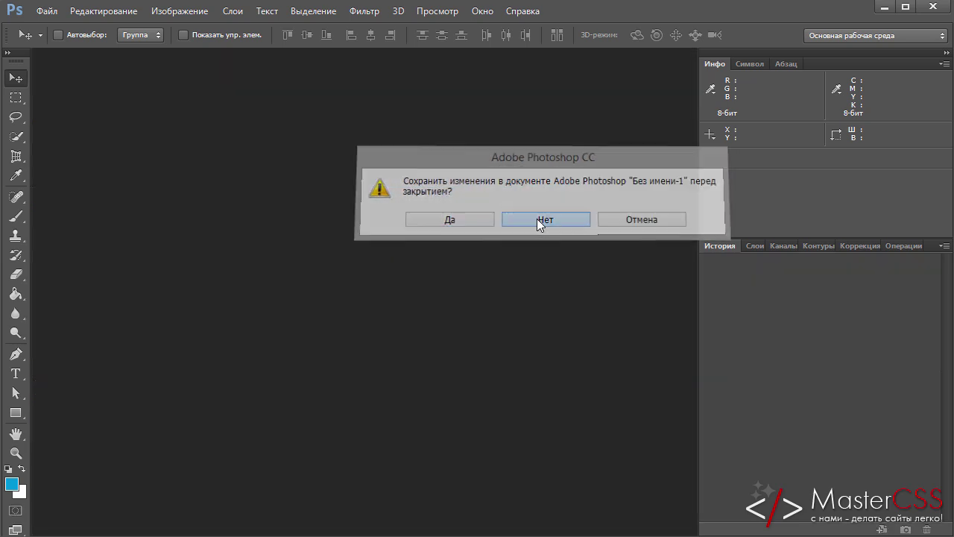